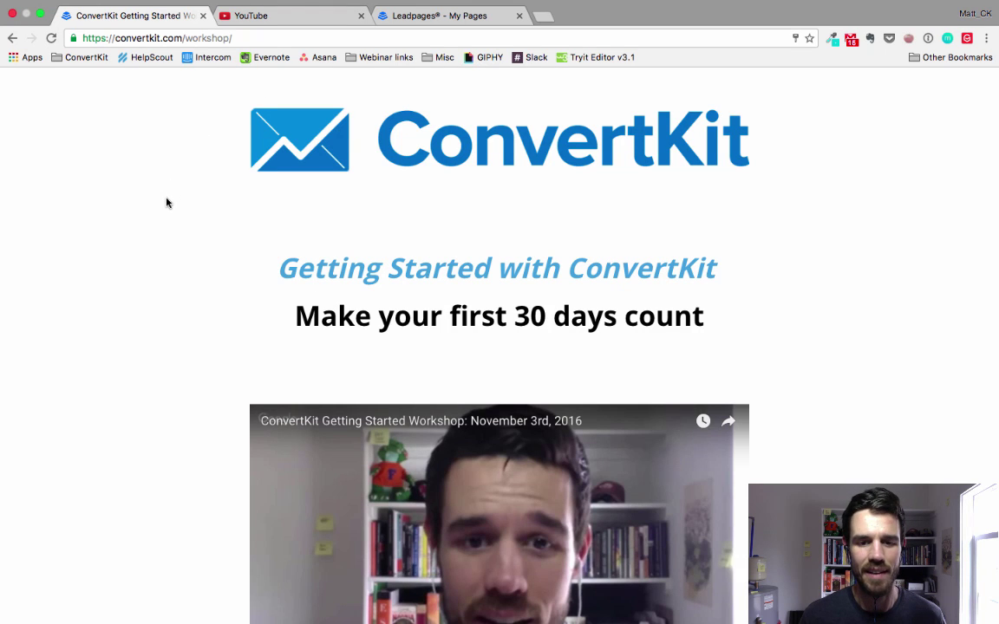
In YouTube Creator Studio, go to Live Streaming > Events and start a new live event
{"action": "scroll", "coordinate": [167, 203], "scroll_direction": "down", "scroll_amount": 10}
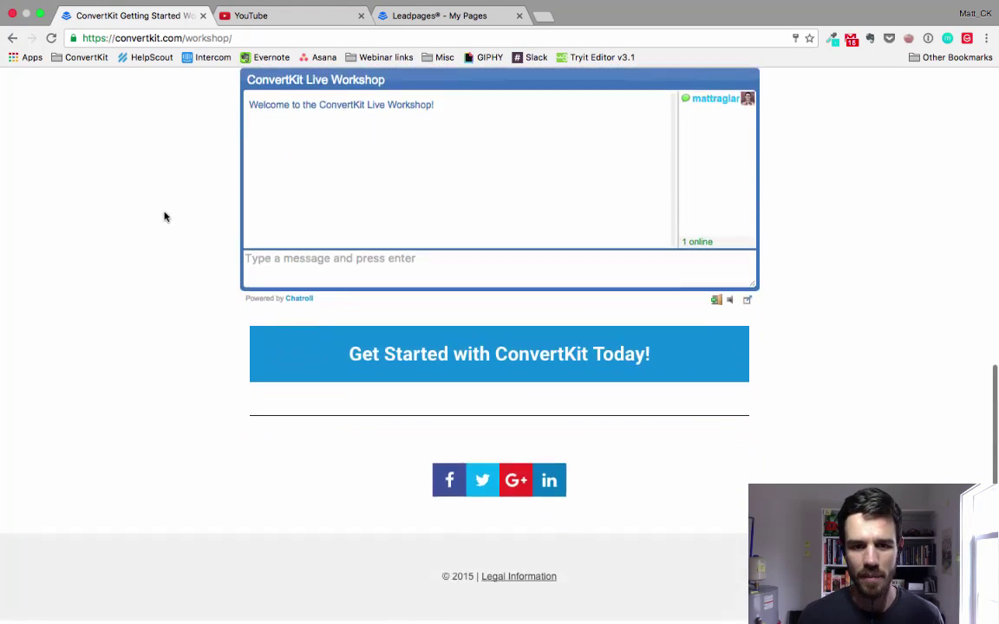
{"action": "scroll", "coordinate": [165, 217], "scroll_direction": "up", "scroll_amount": 15}
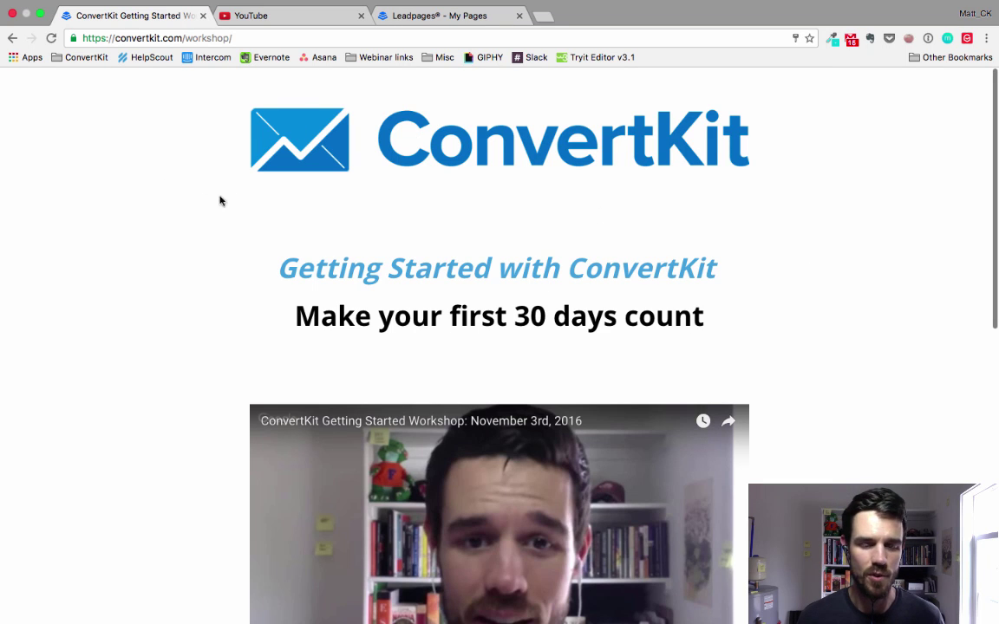
{"action": "scroll", "coordinate": [164, 240], "scroll_direction": "down", "scroll_amount": 10}
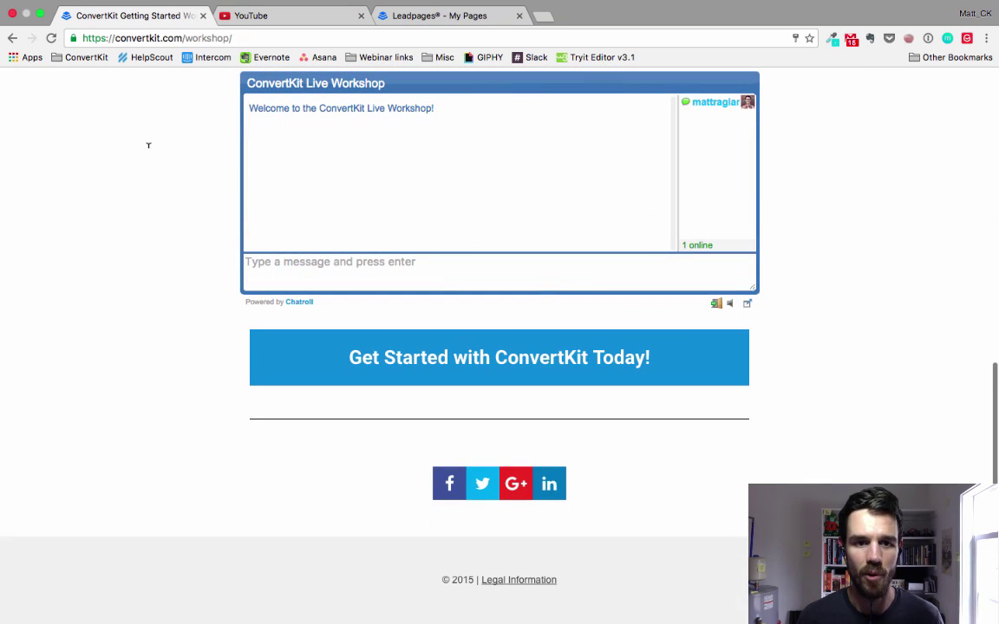
{"action": "scroll", "coordinate": [318, 206], "scroll_direction": "up", "scroll_amount": 15}
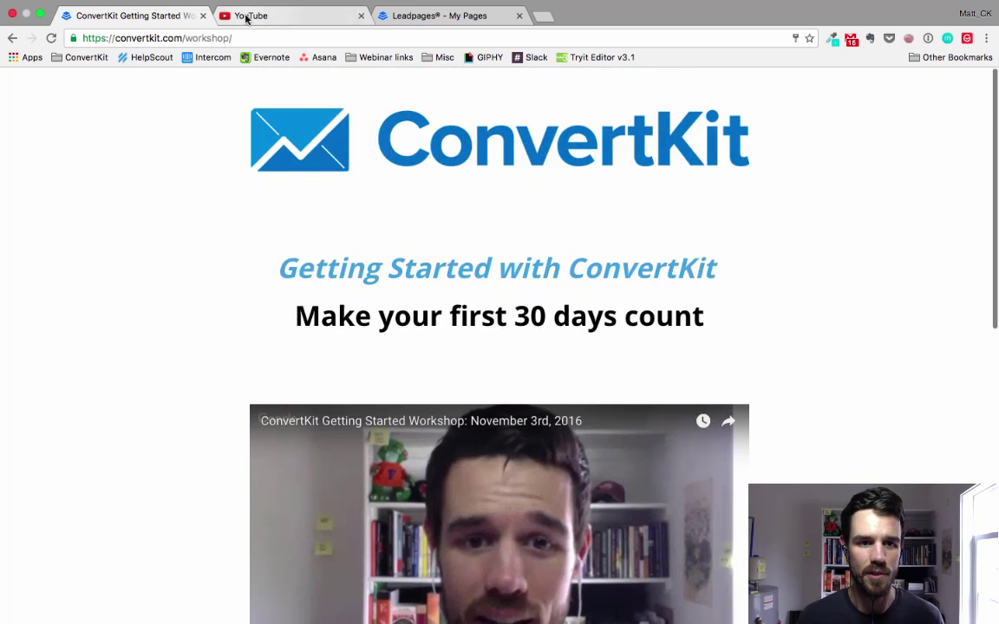
{"action": "left_click", "coordinate": [223, 24]}
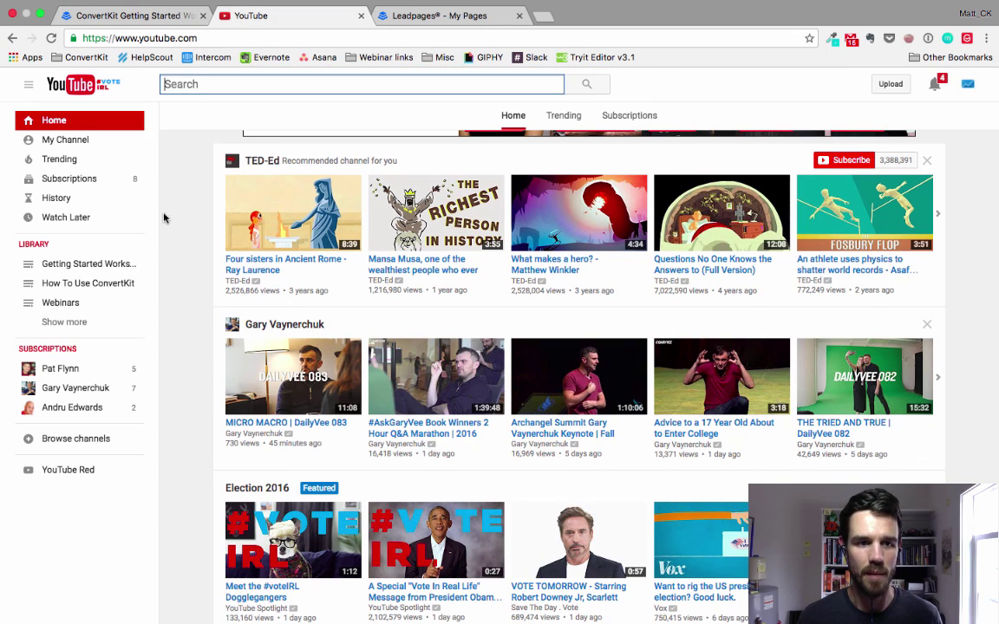
{"action": "left_click", "coordinate": [969, 85]}
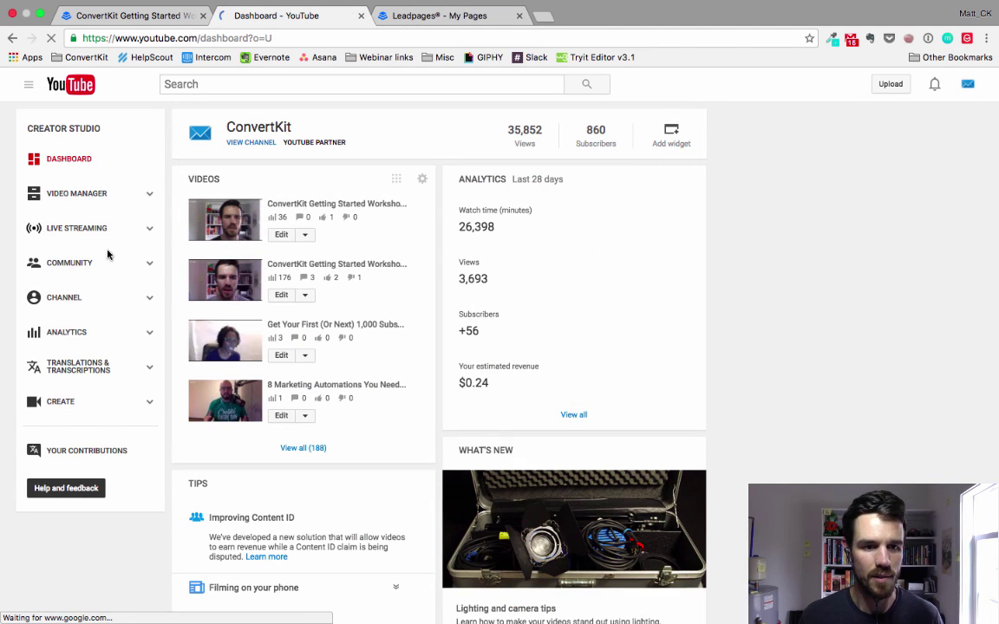
{"action": "left_click", "coordinate": [89, 231]}
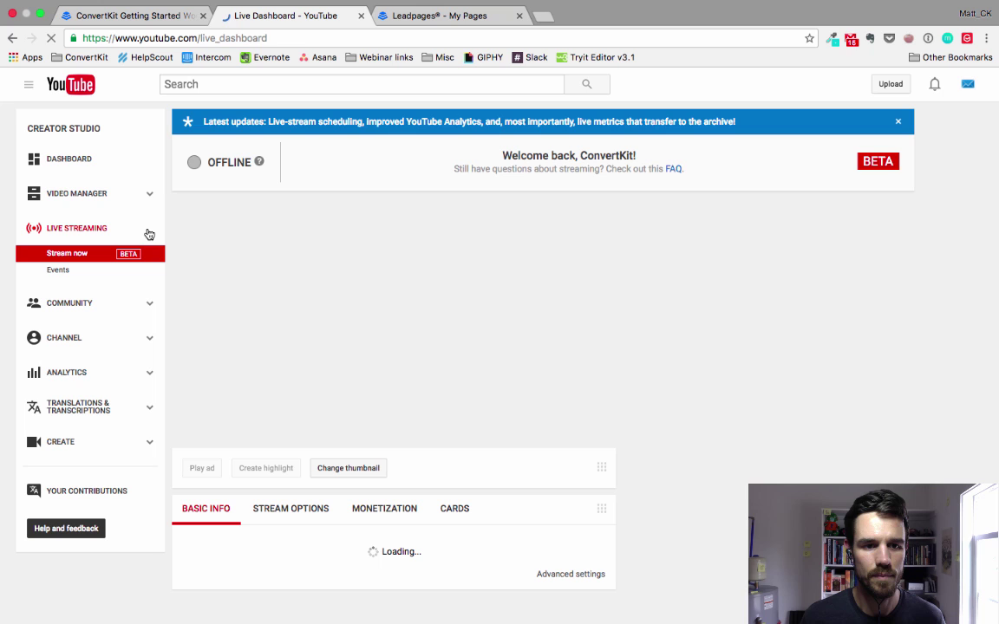
{"action": "left_click", "coordinate": [66, 272]}
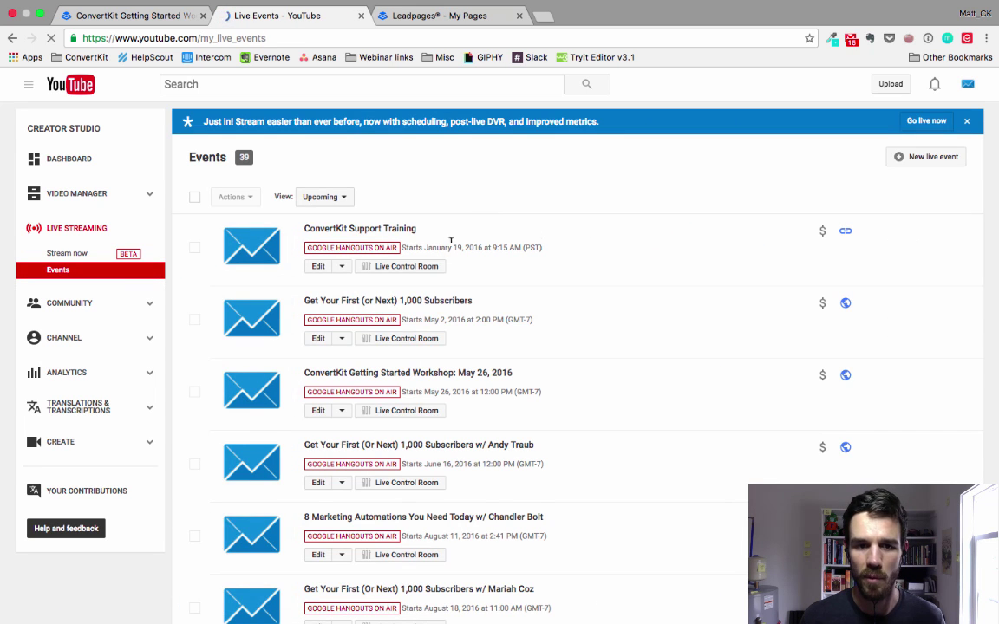
{"action": "left_click", "coordinate": [907, 160]}
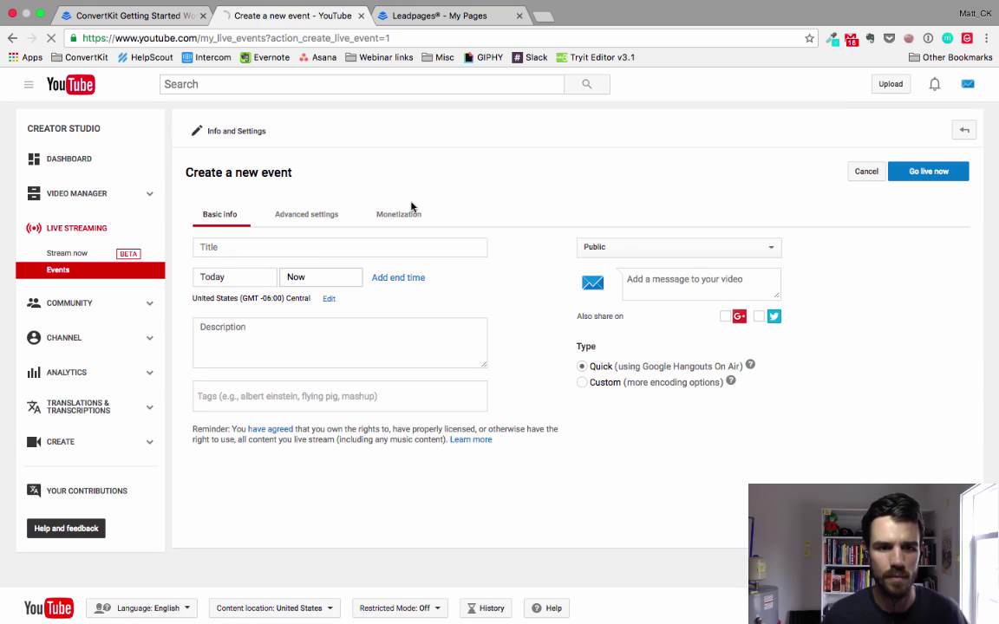
Reuse the earlier workshop title, changing its date to read 'ConvertKit Getting Started Workshop: November 10th, 2016'
{"action": "left_click", "coordinate": [279, 242]}
{"action": "type", "text": "C"}
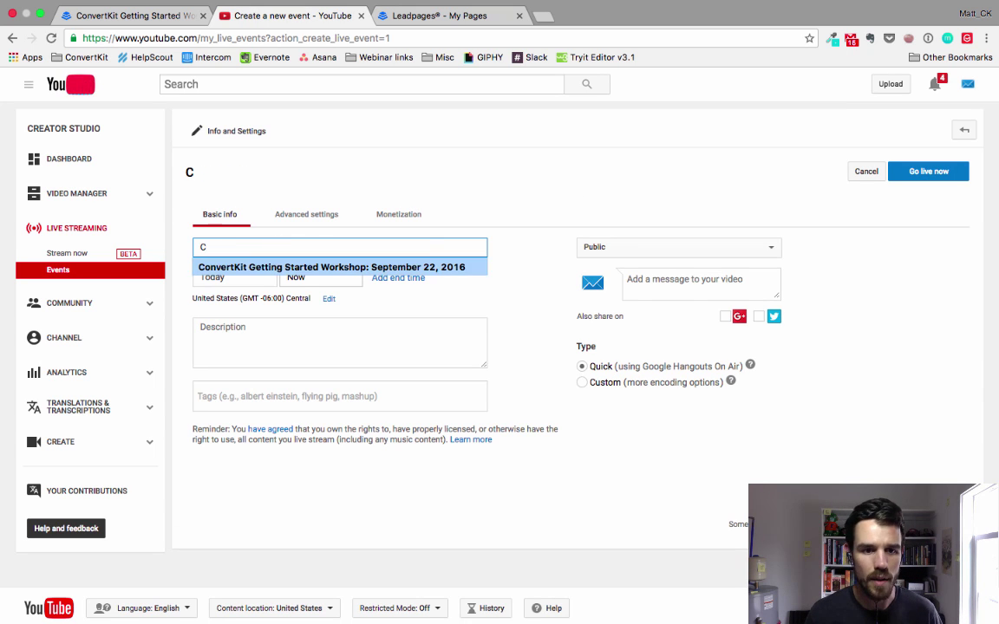
{"action": "key", "text": "Down"}
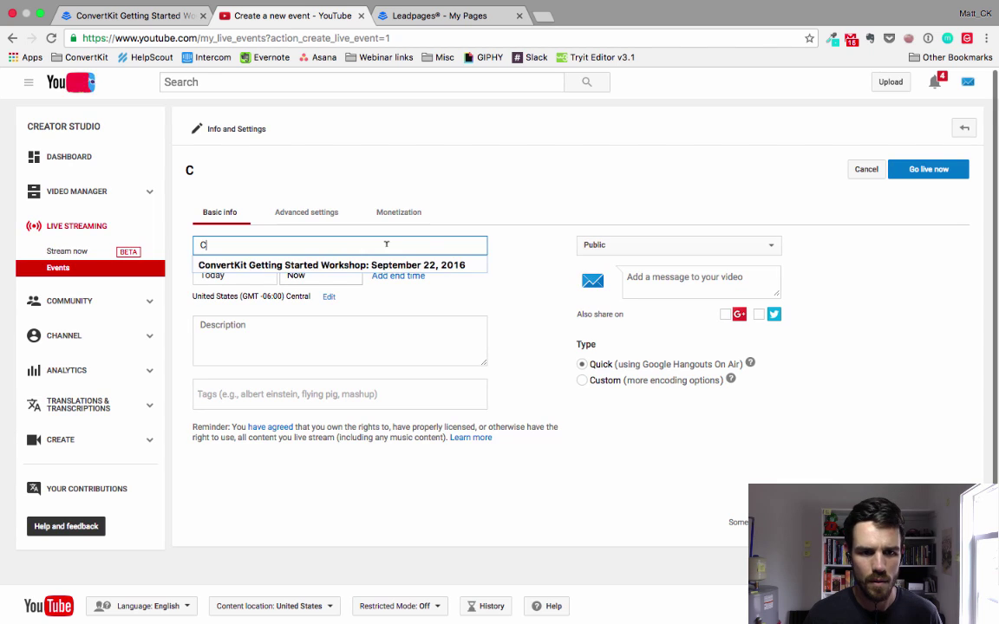
{"action": "left_click", "coordinate": [376, 265]}
{"action": "left_click", "coordinate": [355, 243]}
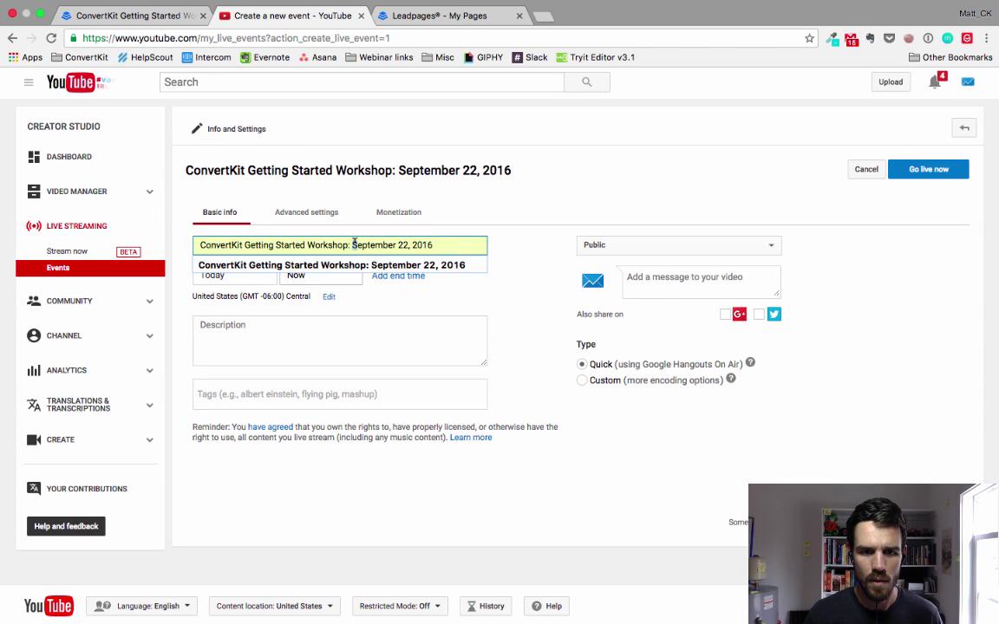
{"action": "left_click_drag", "start_coordinate": [353, 242], "coordinate": [533, 251]}
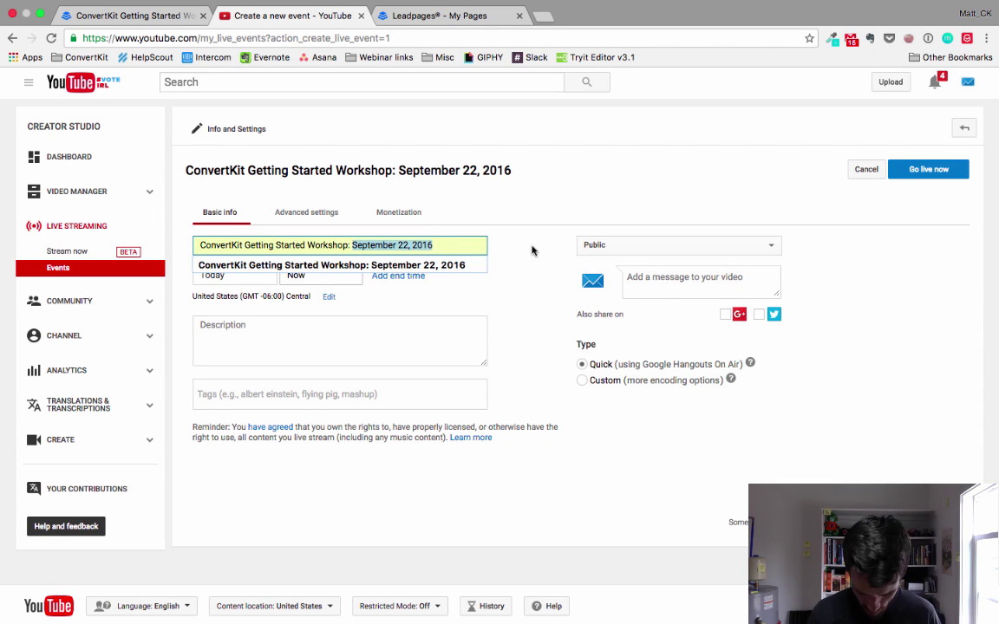
{"action": "type", "text": "Navemb"}
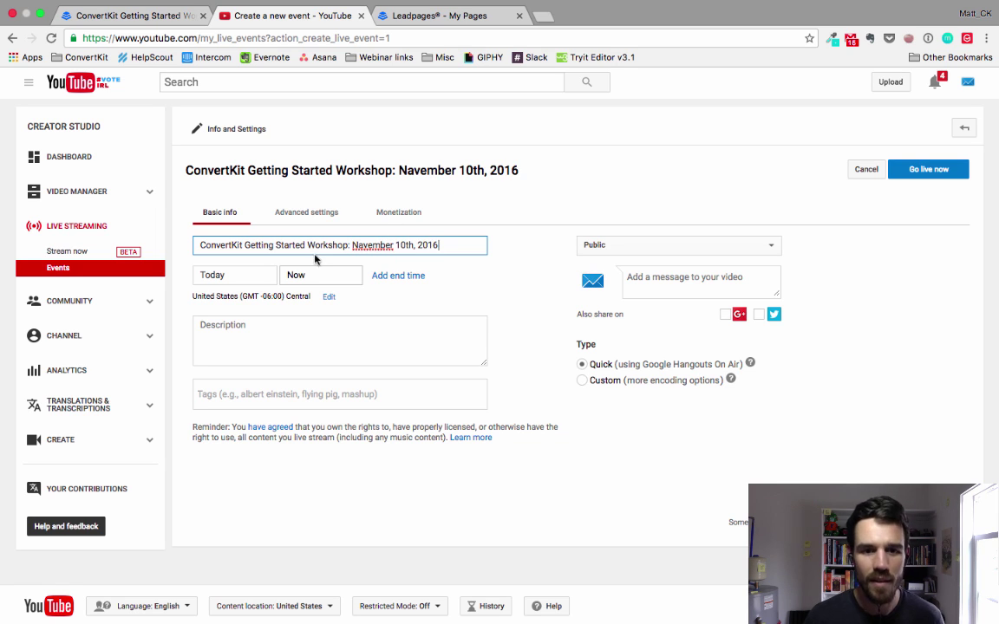
{"action": "left_click", "coordinate": [357, 245]}
{"action": "key", "text": "Delete"}
{"action": "type", "text": "o"}
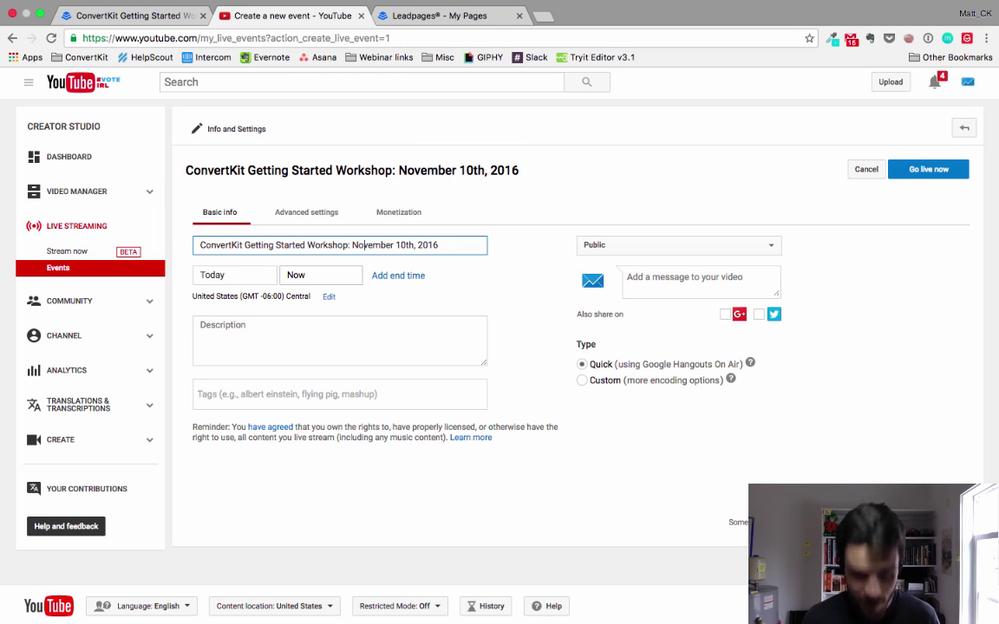
Set the event start to November 10, 2016 at 2:00 PM and add an end time
{"action": "left_click", "coordinate": [232, 278]}
{"action": "left_click", "coordinate": [264, 330]}
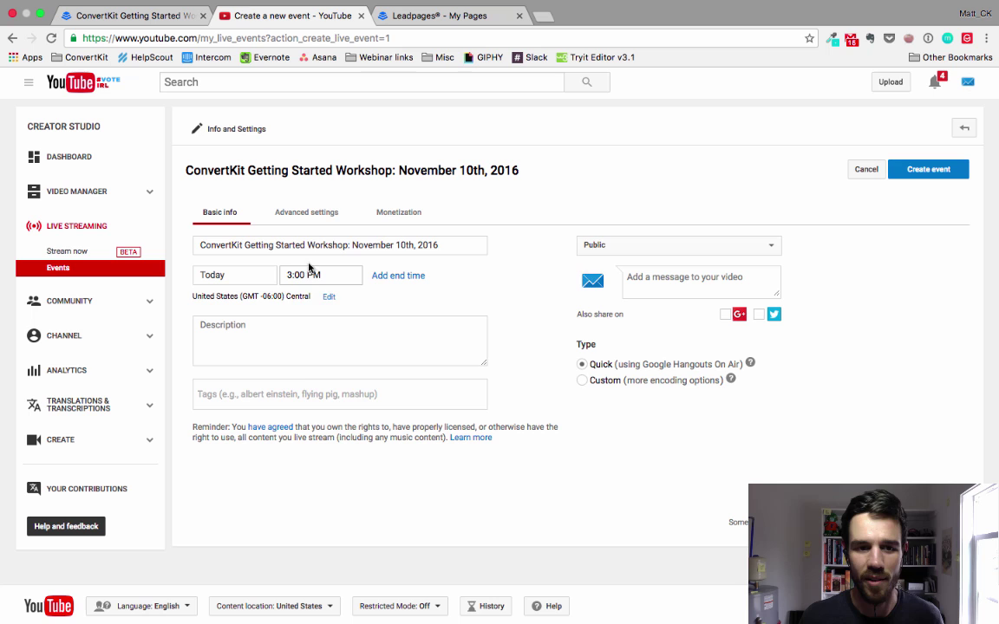
{"action": "left_click", "coordinate": [309, 271]}
{"action": "scroll", "coordinate": [336, 347], "scroll_direction": "down", "scroll_amount": 5}
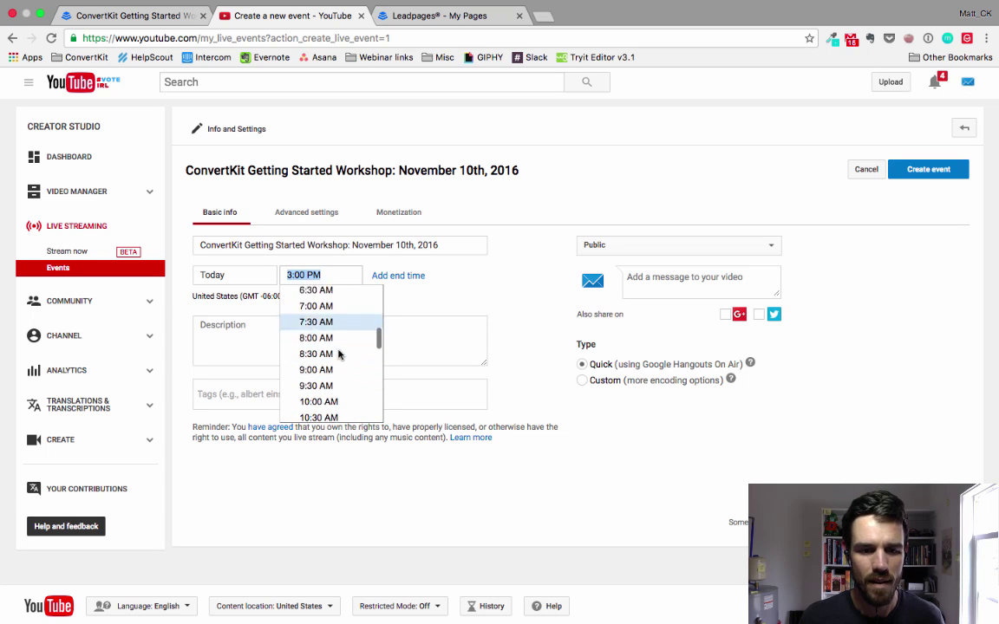
{"action": "scroll", "coordinate": [338, 348], "scroll_direction": "down", "scroll_amount": 5}
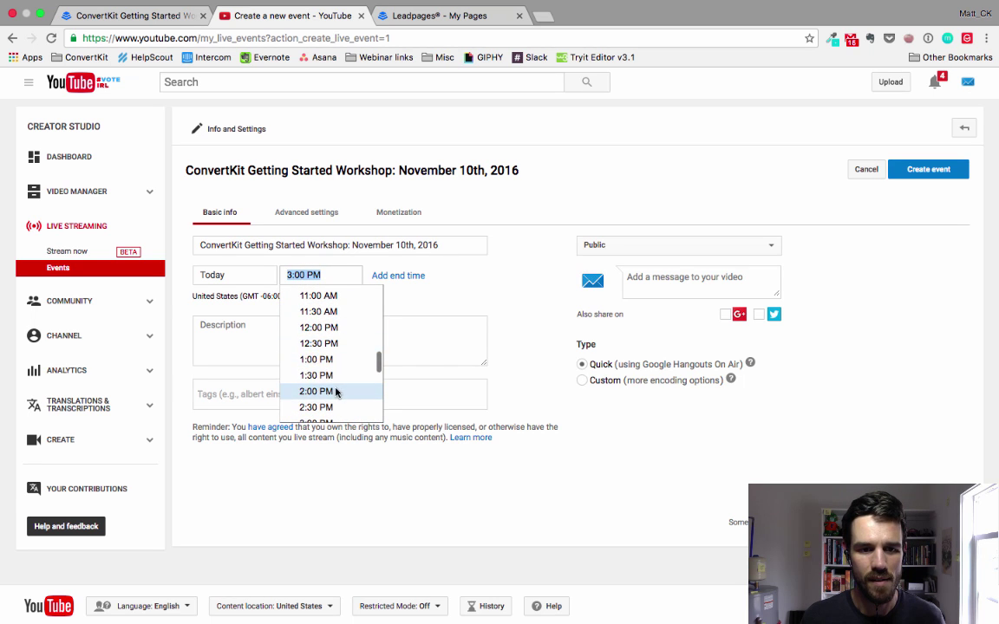
{"action": "left_click", "coordinate": [335, 393]}
{"action": "left_click", "coordinate": [397, 276]}
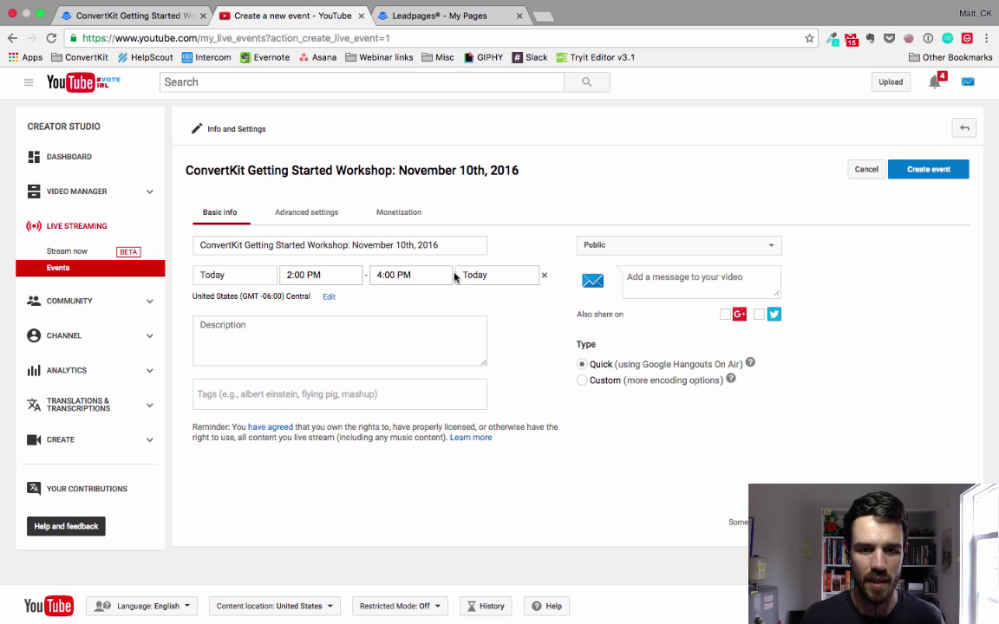
{"action": "left_click", "coordinate": [223, 274]}
{"action": "left_click", "coordinate": [238, 329]}
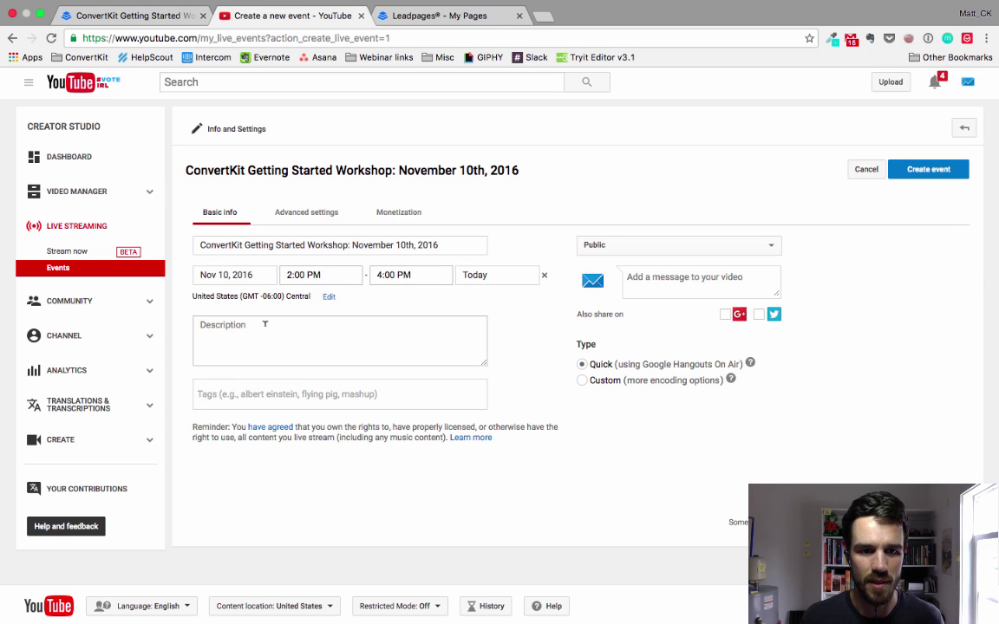
Set the event to end at 3:00 PM on November 10, 2016
{"action": "left_click", "coordinate": [395, 275]}
{"action": "scroll", "coordinate": [408, 347], "scroll_direction": "down", "scroll_amount": 6}
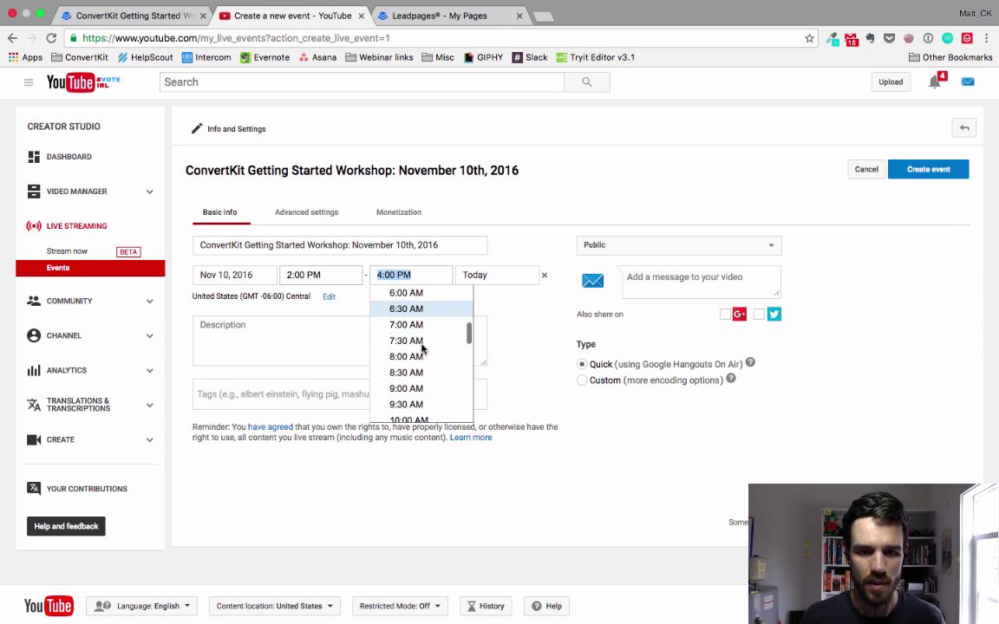
{"action": "scroll", "coordinate": [425, 387], "scroll_direction": "down", "scroll_amount": 3}
{"action": "scroll", "coordinate": [423, 388], "scroll_direction": "up", "scroll_amount": 2}
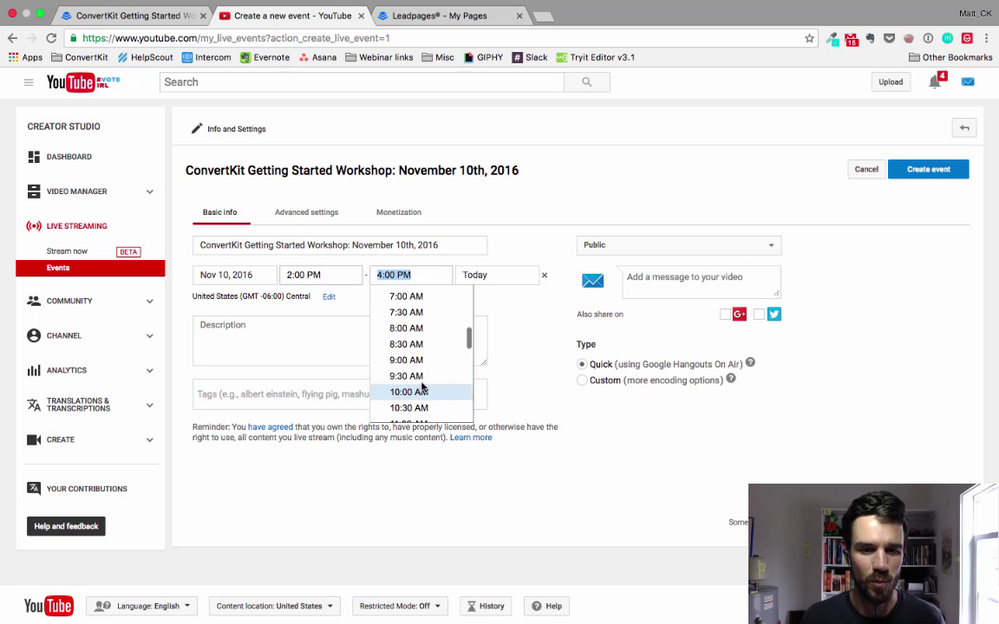
{"action": "scroll", "coordinate": [421, 373], "scroll_direction": "down", "scroll_amount": 5}
{"action": "left_click", "coordinate": [407, 388]}
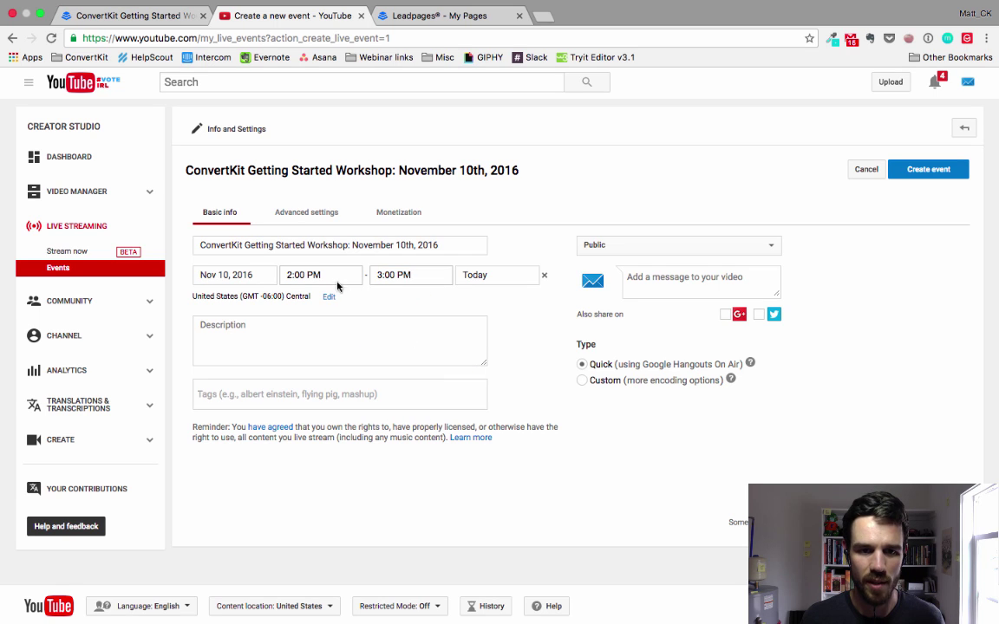
{"action": "left_click", "coordinate": [475, 275]}
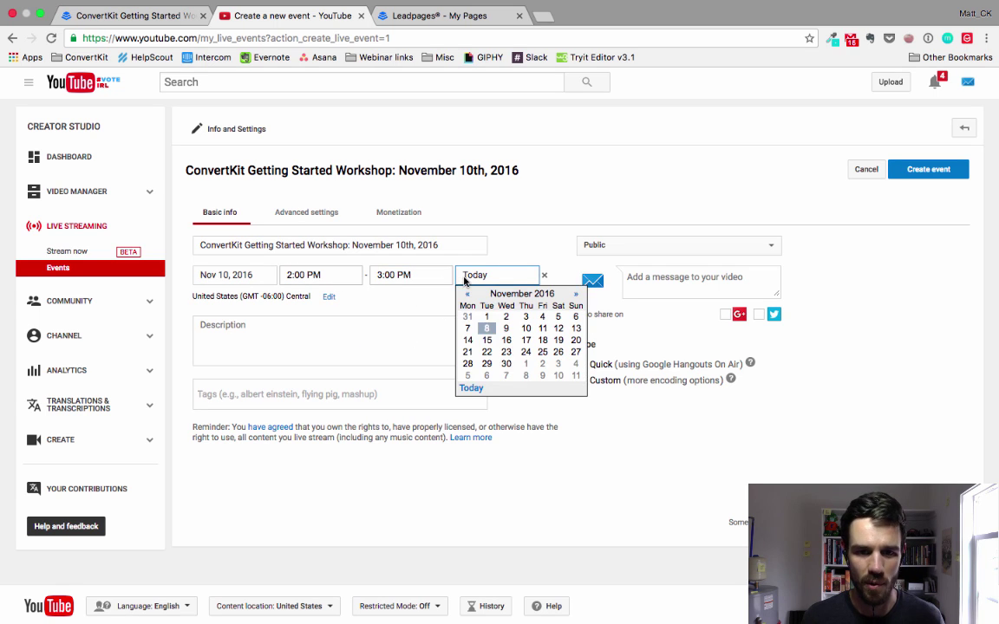
{"action": "left_click", "coordinate": [525, 329]}
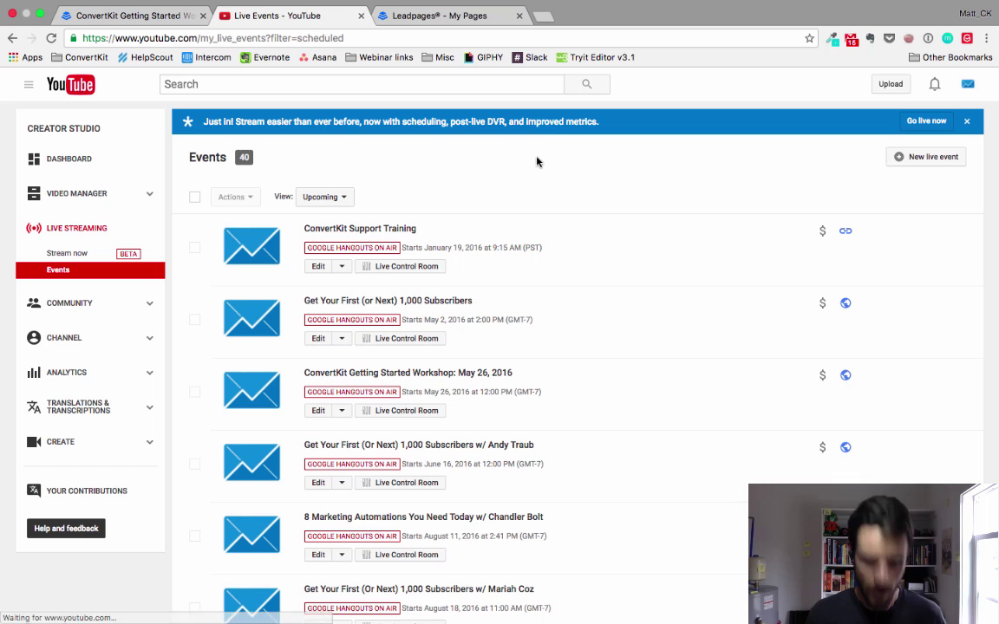
Search the events list for 'november' and open the November 10th, 2016 workshop's watch page
{"action": "key", "text": "ctrl+f"}
{"action": "type", "text": "november"}
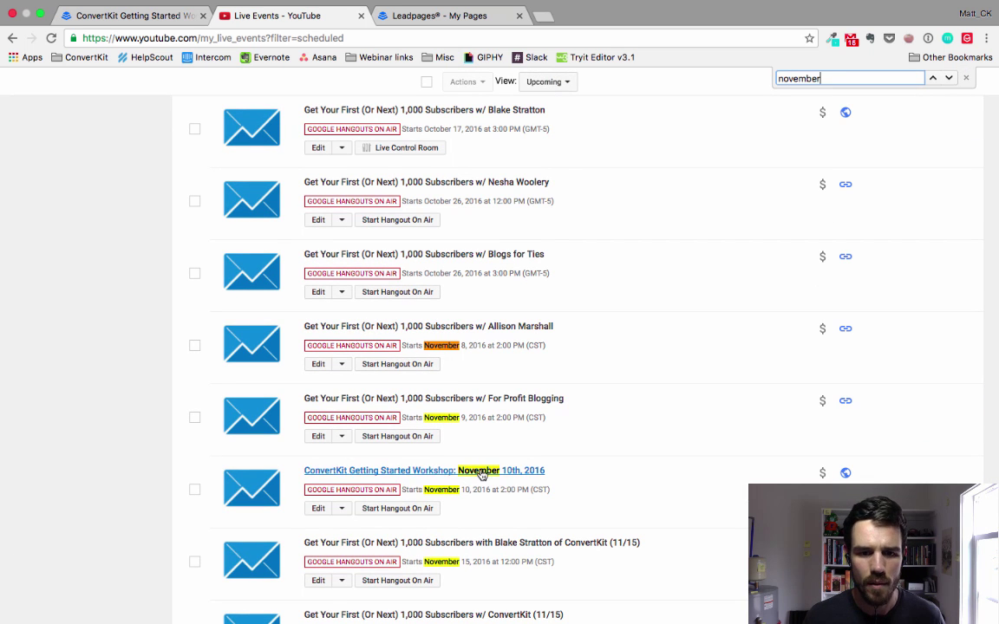
{"action": "left_click", "coordinate": [362, 469]}
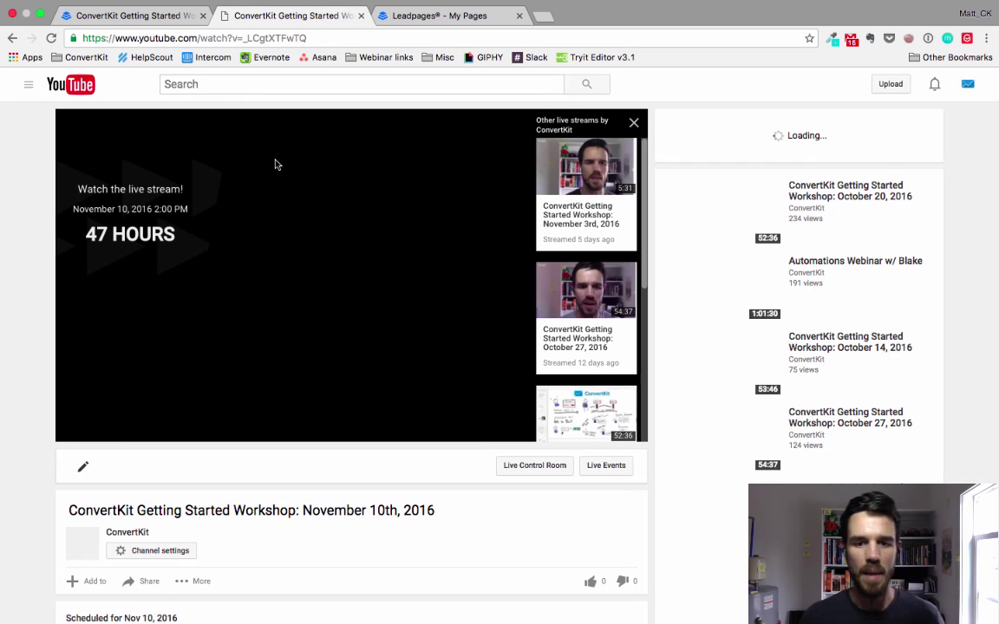
Dismiss the other live streams panel and reveal the stream's 560×315 iframe embed code
{"action": "left_click", "coordinate": [634, 123]}
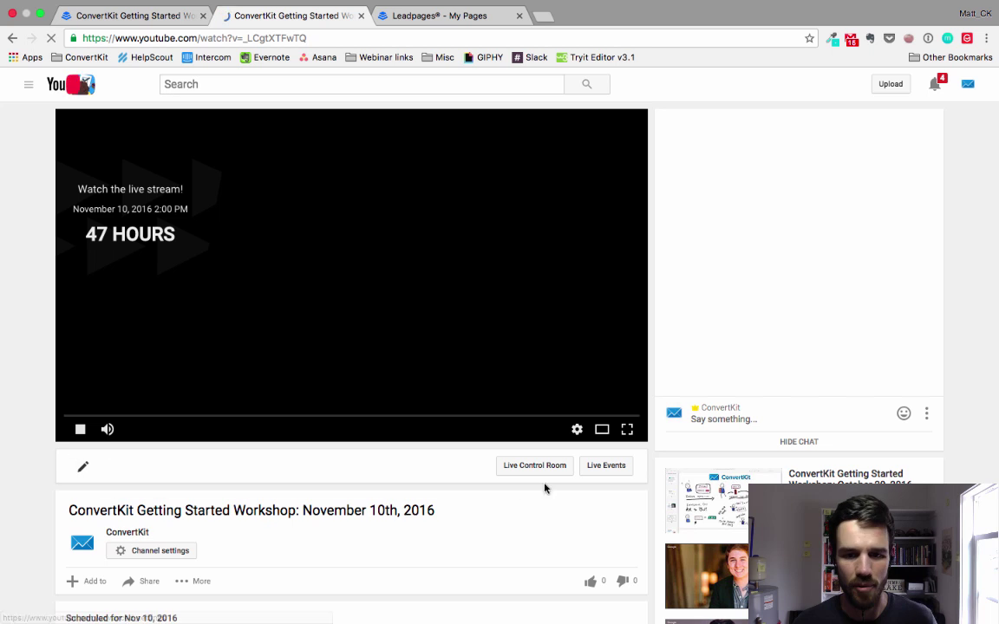
{"action": "scroll", "coordinate": [156, 501], "scroll_direction": "down", "scroll_amount": 1}
{"action": "scroll", "coordinate": [152, 512], "scroll_direction": "down", "scroll_amount": 3}
{"action": "left_click", "coordinate": [140, 420]}
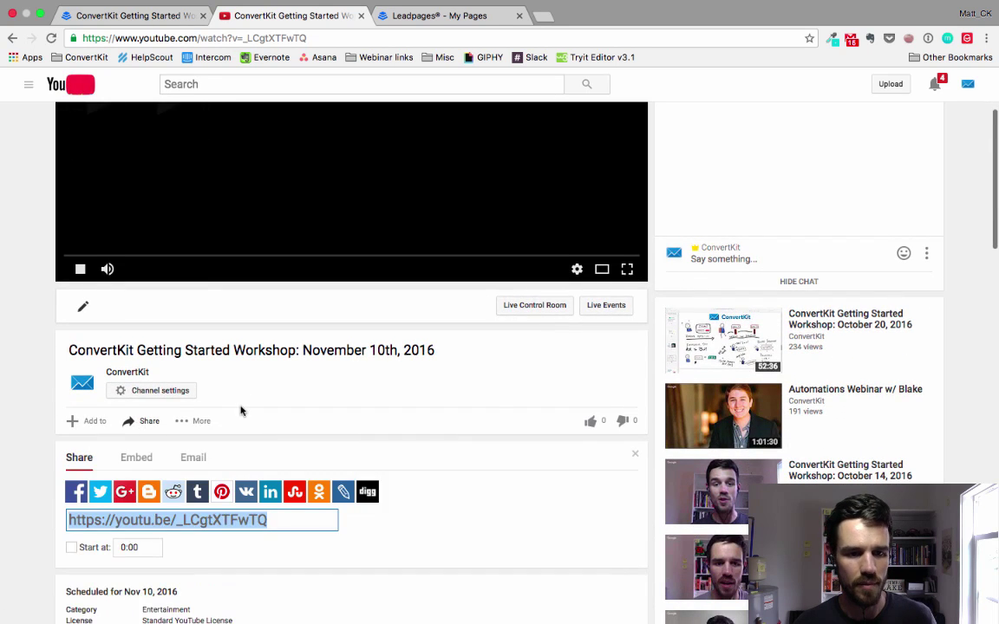
{"action": "scroll", "coordinate": [230, 433], "scroll_direction": "down", "scroll_amount": 3}
{"action": "left_click", "coordinate": [136, 328]}
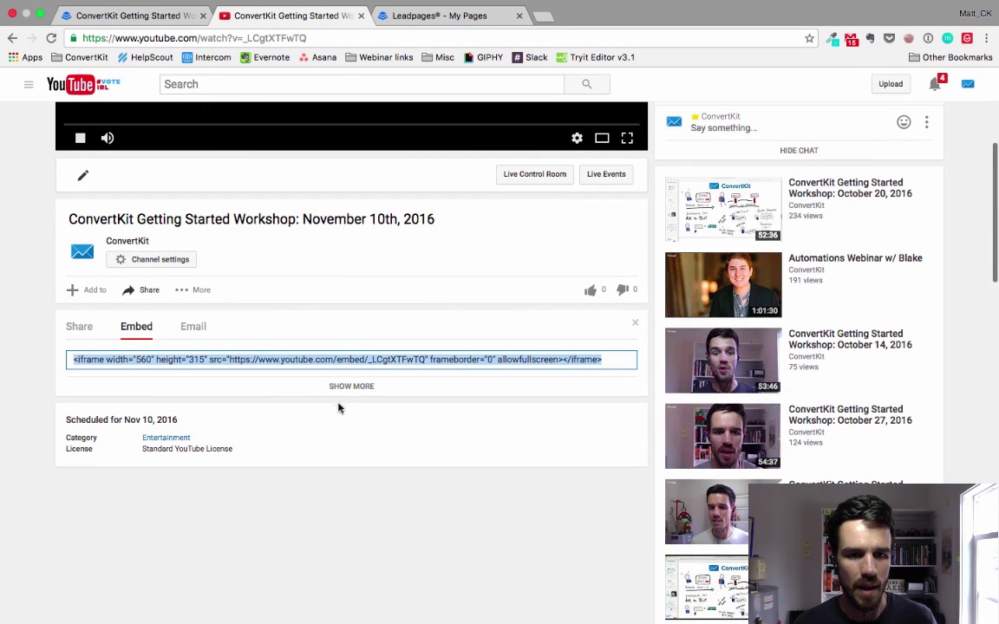
{"action": "left_click", "coordinate": [56, 382]}
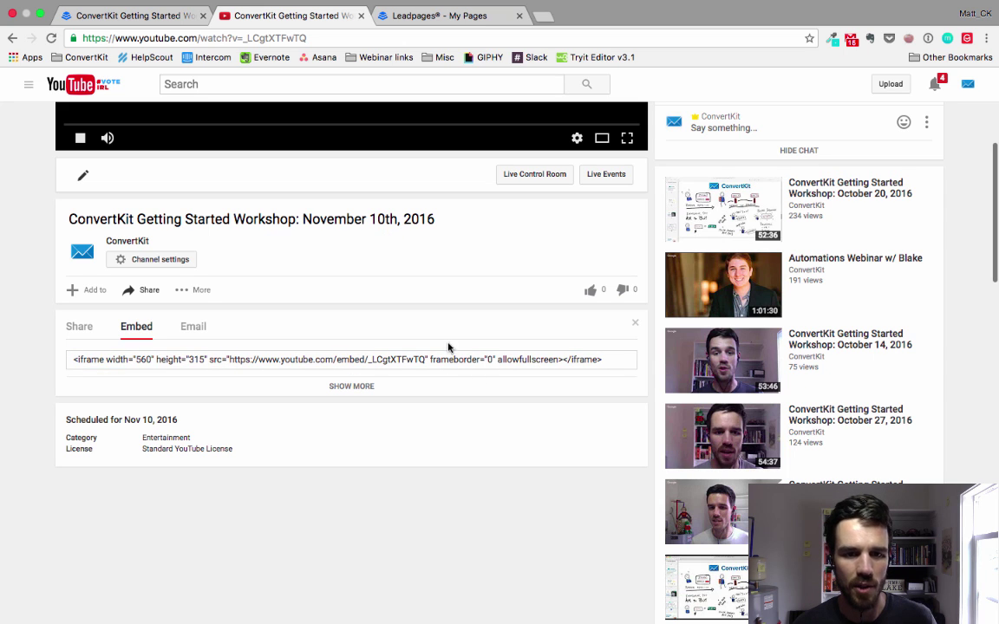
Load the Weekly Workshop page in the Leadpages builder and scroll down to its video embed
{"action": "left_click", "coordinate": [439, 15]}
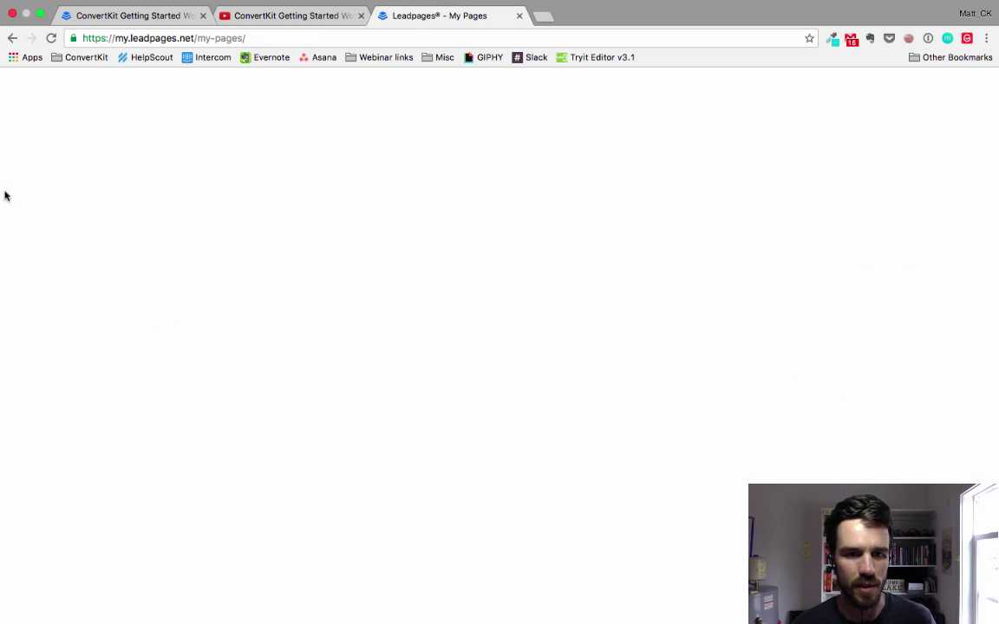
{"action": "left_click", "coordinate": [829, 300]}
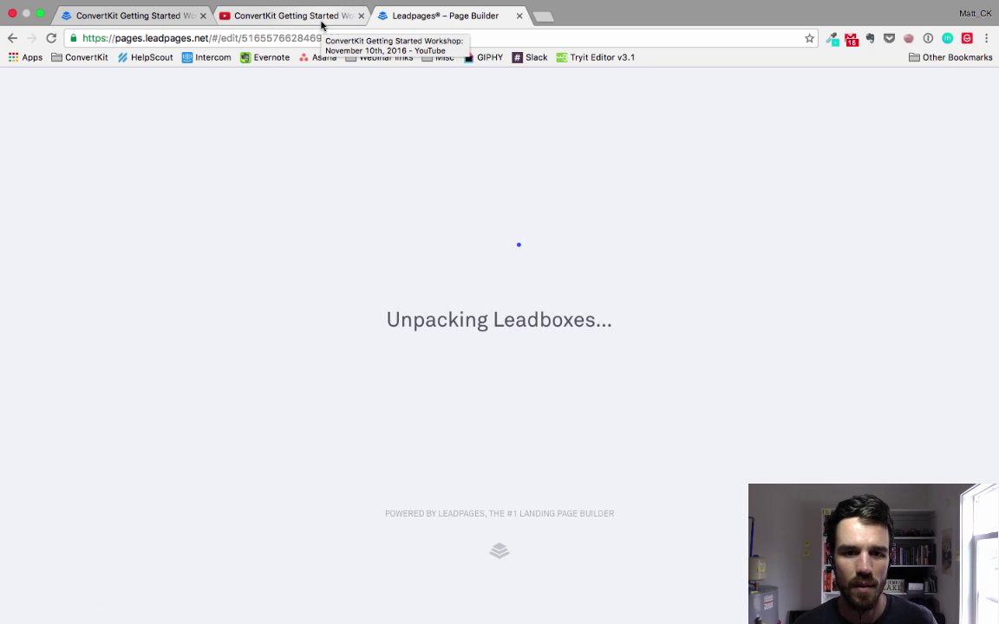
{"action": "left_click", "coordinate": [321, 25]}
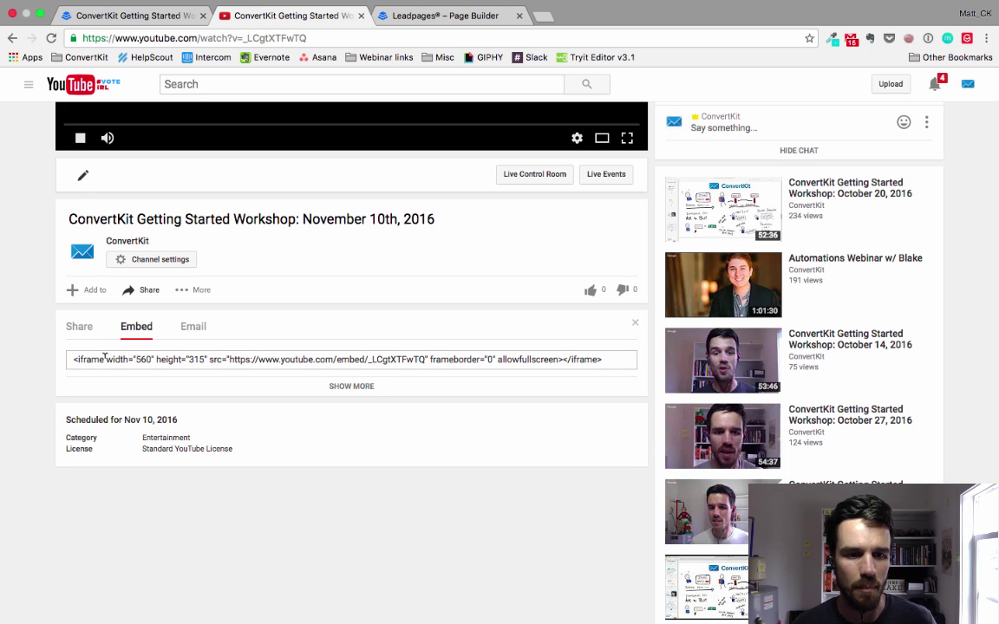
{"action": "left_click", "coordinate": [413, 22]}
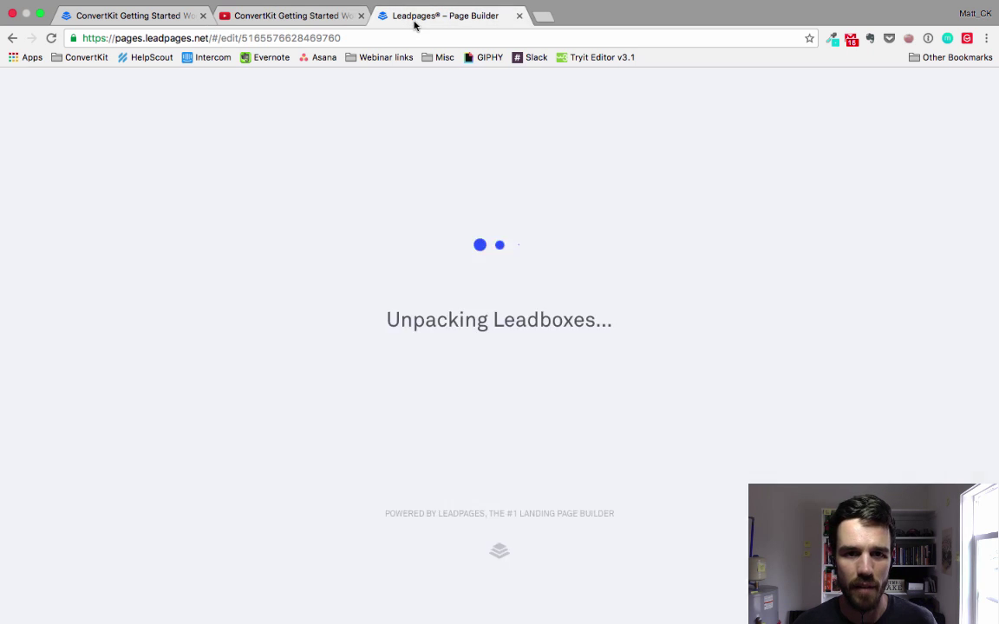
{"action": "scroll", "coordinate": [587, 319], "scroll_direction": "down", "scroll_amount": 5}
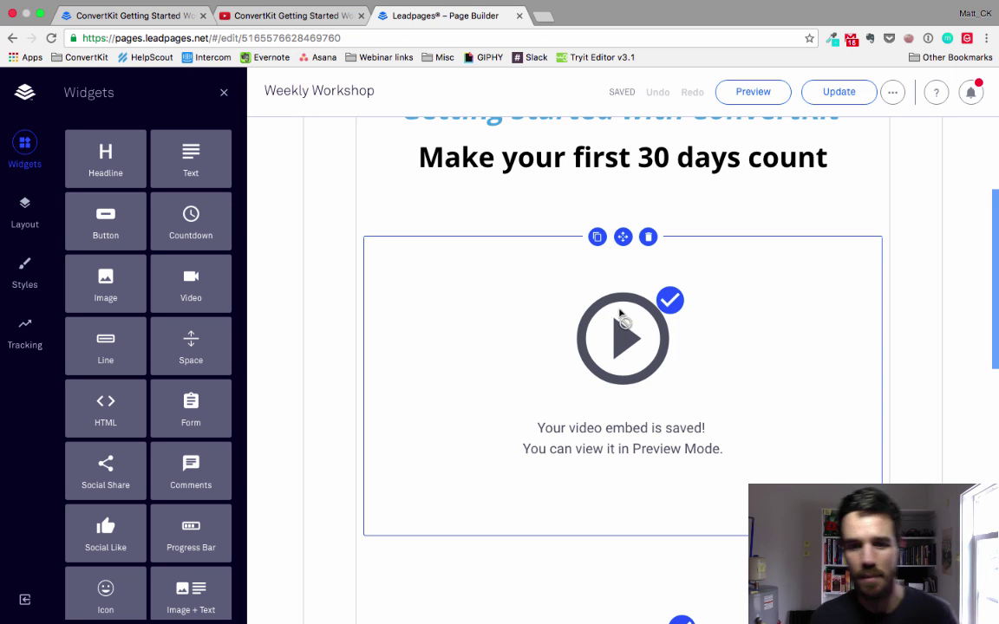
Open the video block's embed code and copy the new video ID from YouTube
{"action": "left_click", "coordinate": [617, 319]}
{"action": "scroll", "coordinate": [471, 315], "scroll_direction": "down", "scroll_amount": 4}
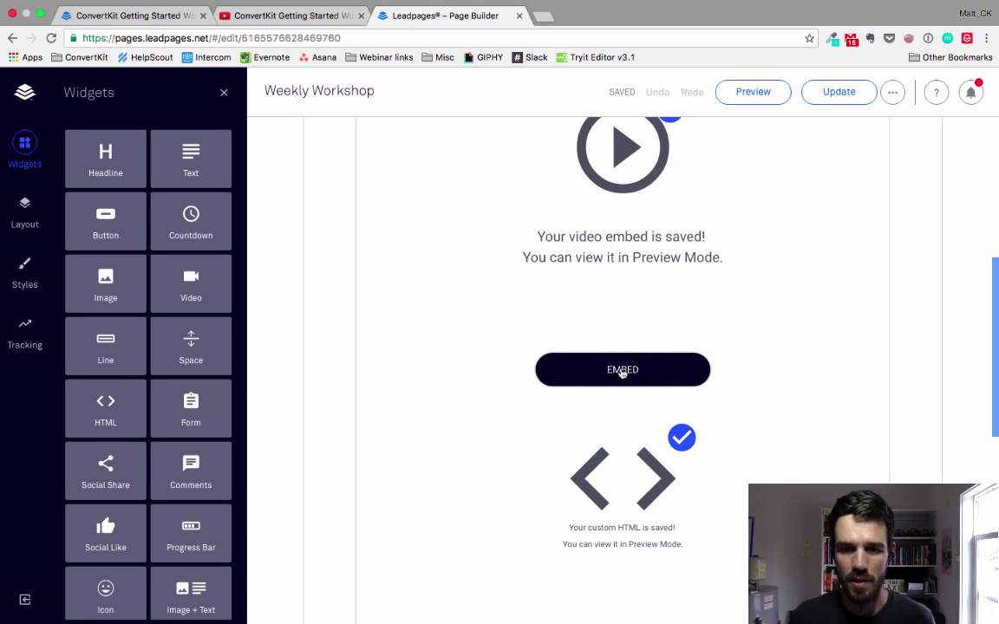
{"action": "left_click", "coordinate": [622, 370]}
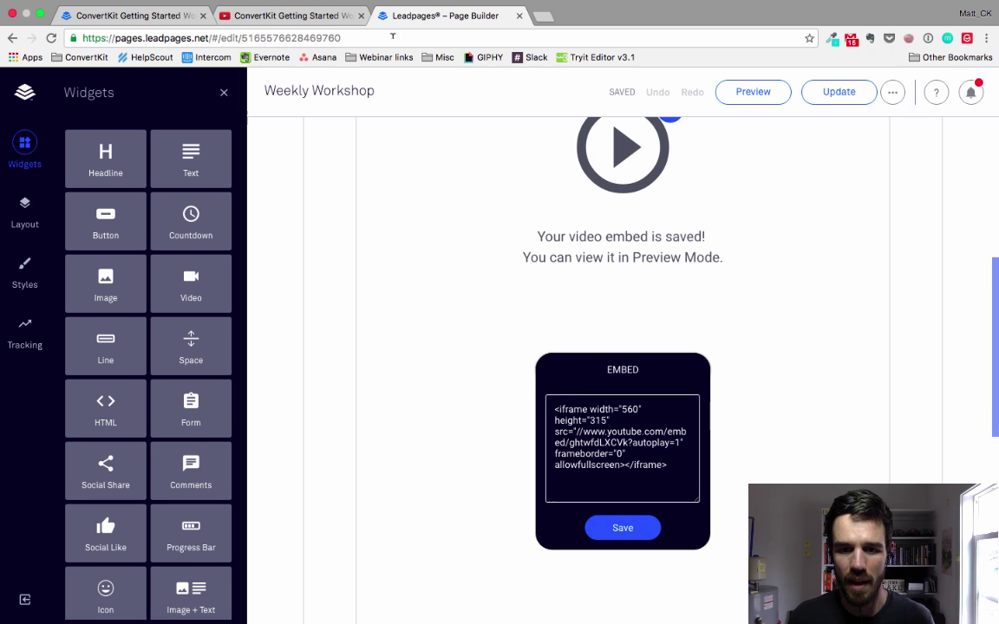
{"action": "left_click", "coordinate": [260, 17]}
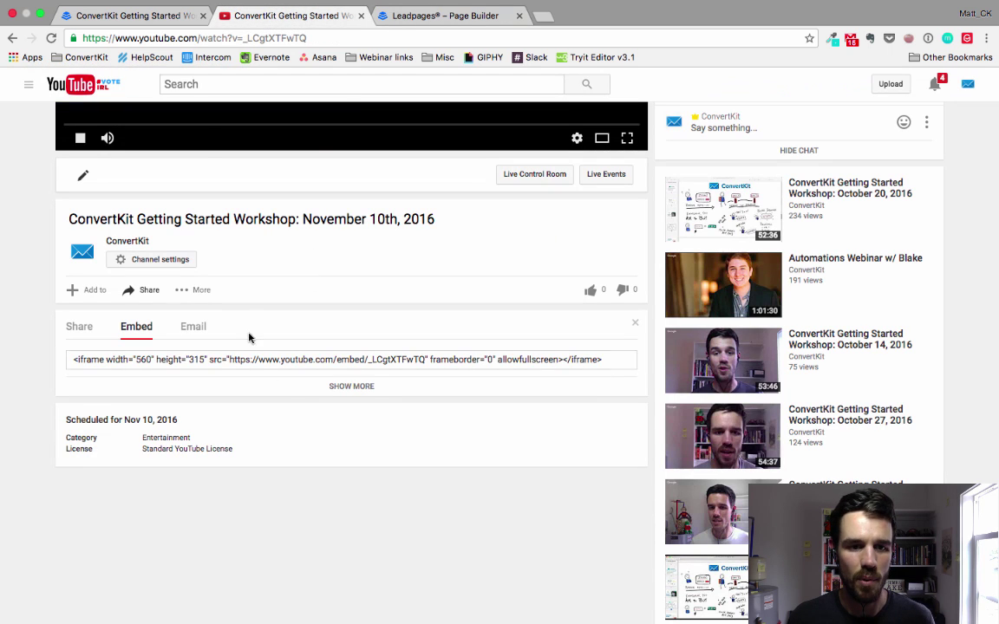
{"action": "left_click_drag", "start_coordinate": [369, 359], "coordinate": [394, 359]}
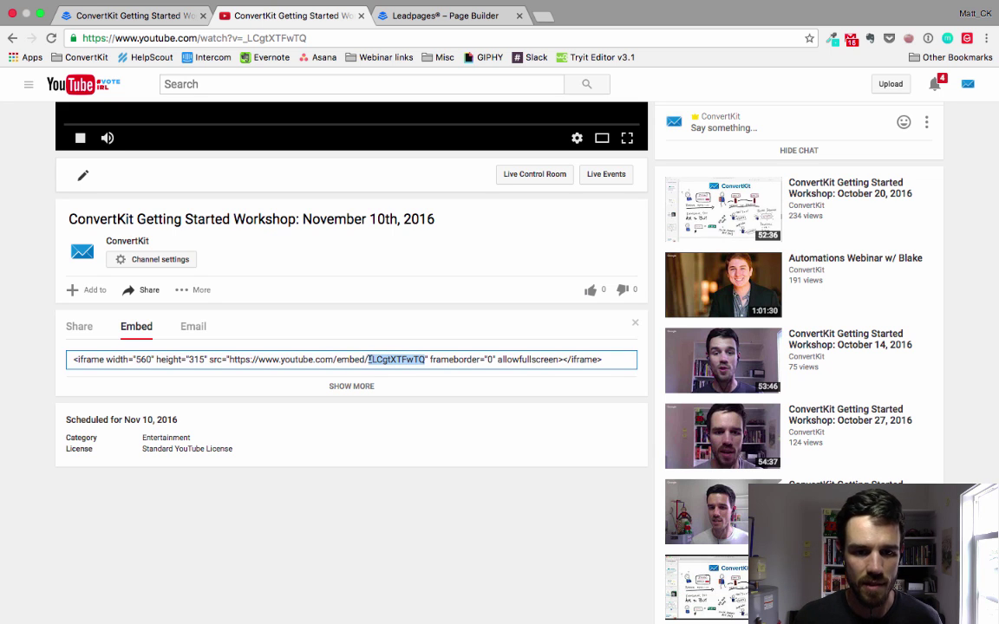
Replace old ID ghtwfdLXCVk with _LCgtXTFwTQ, keeping ?autoplay=1, and check it against YouTube
{"action": "left_click", "coordinate": [383, 16]}
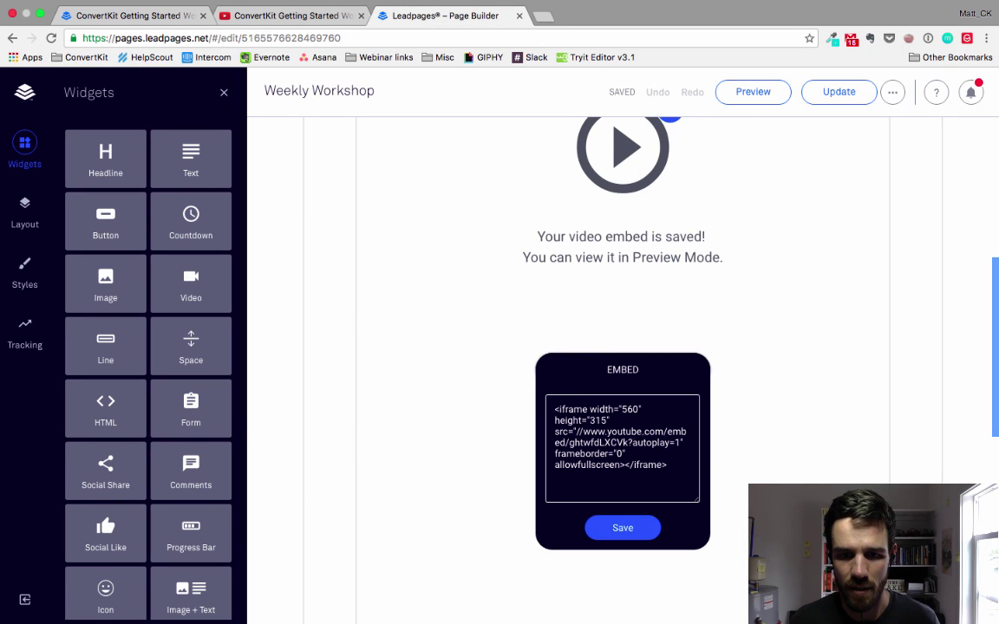
{"action": "left_click_drag", "start_coordinate": [568, 442], "coordinate": [616, 443]}
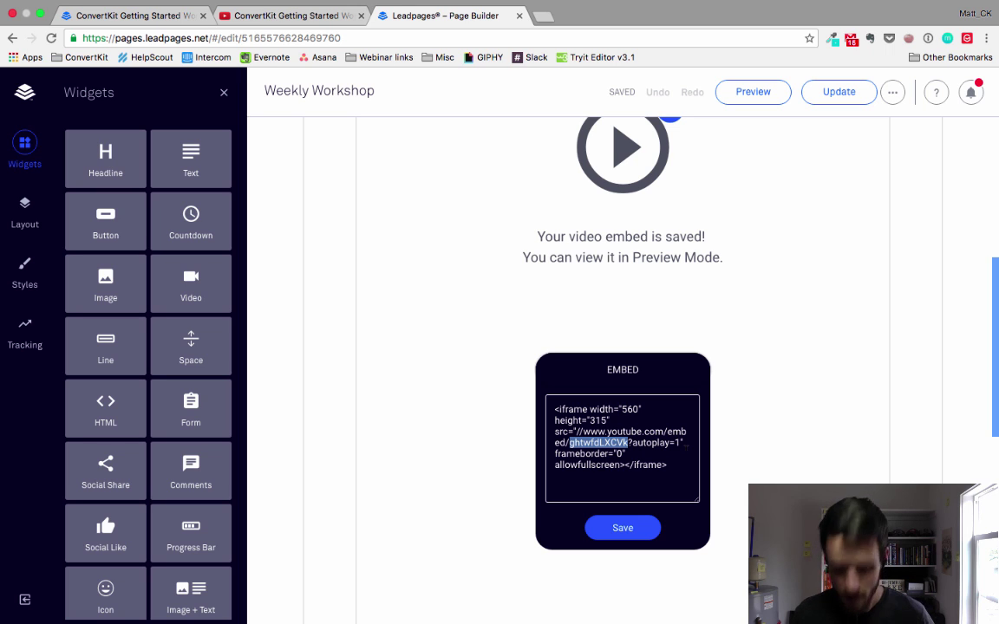
{"action": "type", "text": "_LCgtXTFwTQ"}
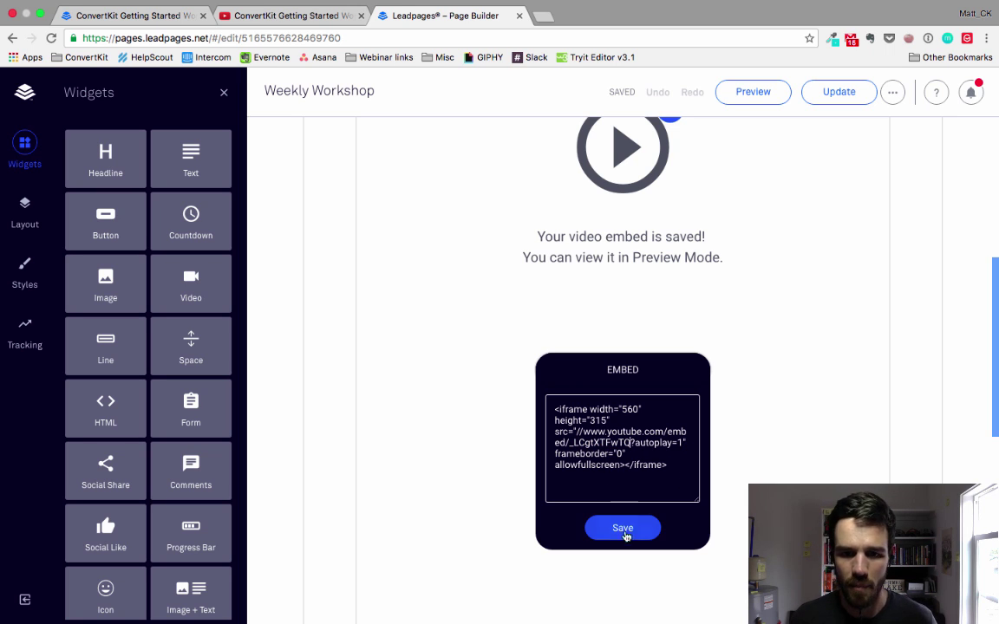
{"action": "left_click", "coordinate": [625, 534]}
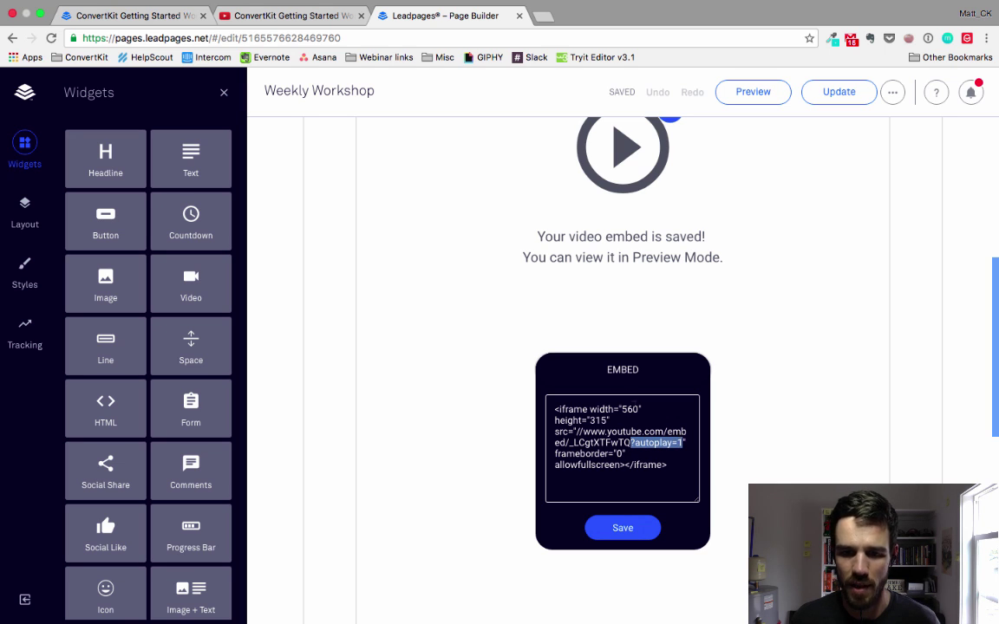
{"action": "left_click", "coordinate": [292, 18]}
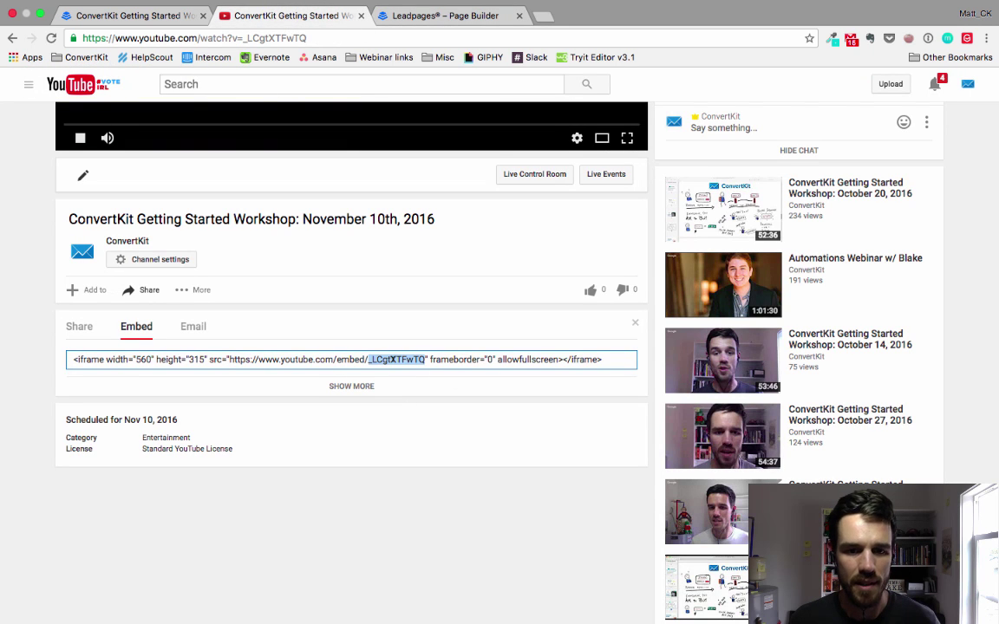
{"action": "left_click", "coordinate": [381, 16]}
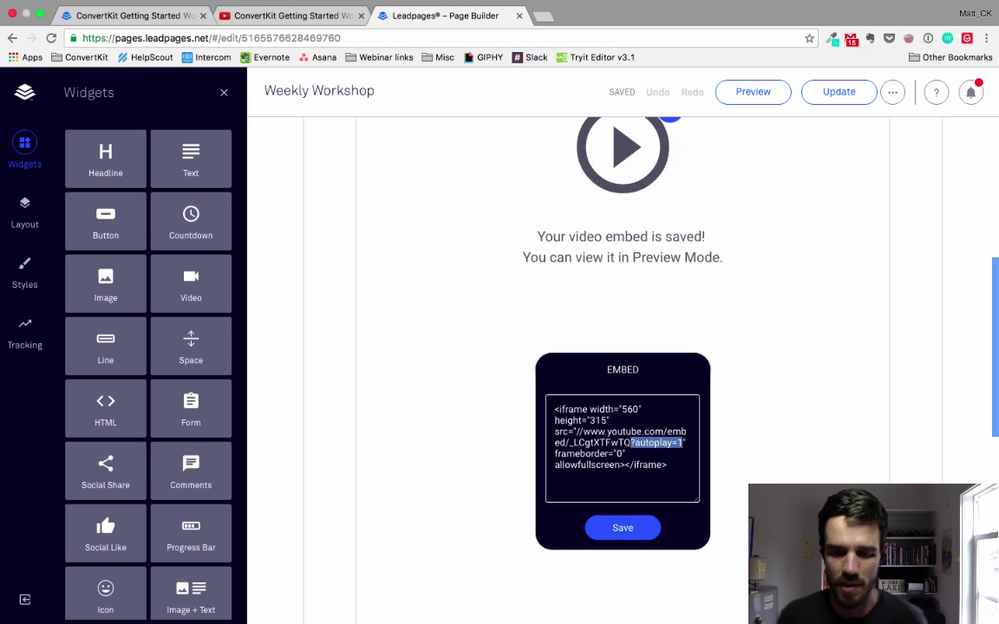
{"action": "key", "text": "Right"}
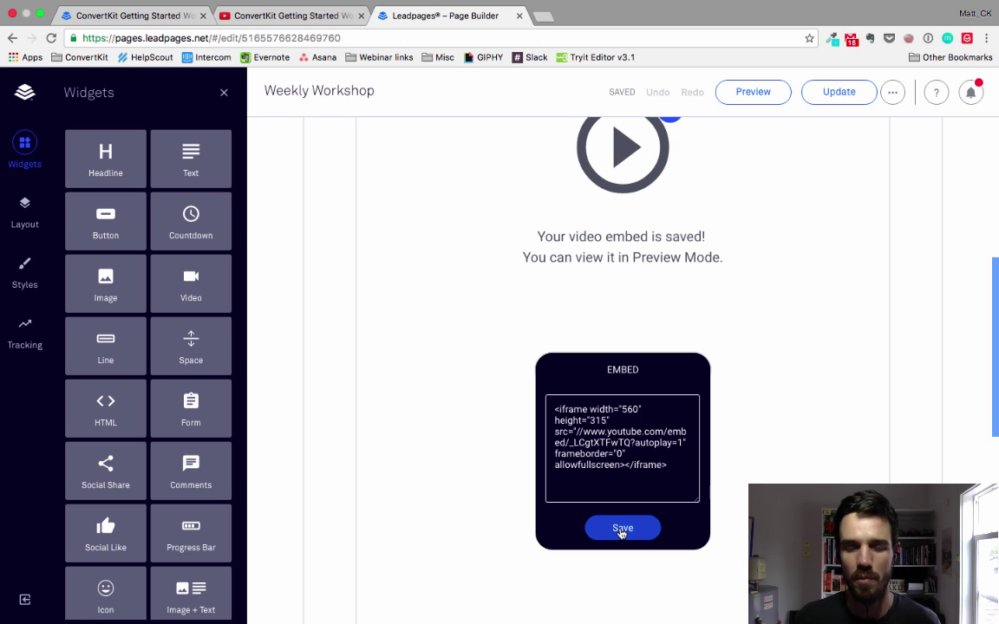
Save the updated video embed and check the chat block's HTML code
{"action": "left_click", "coordinate": [621, 528]}
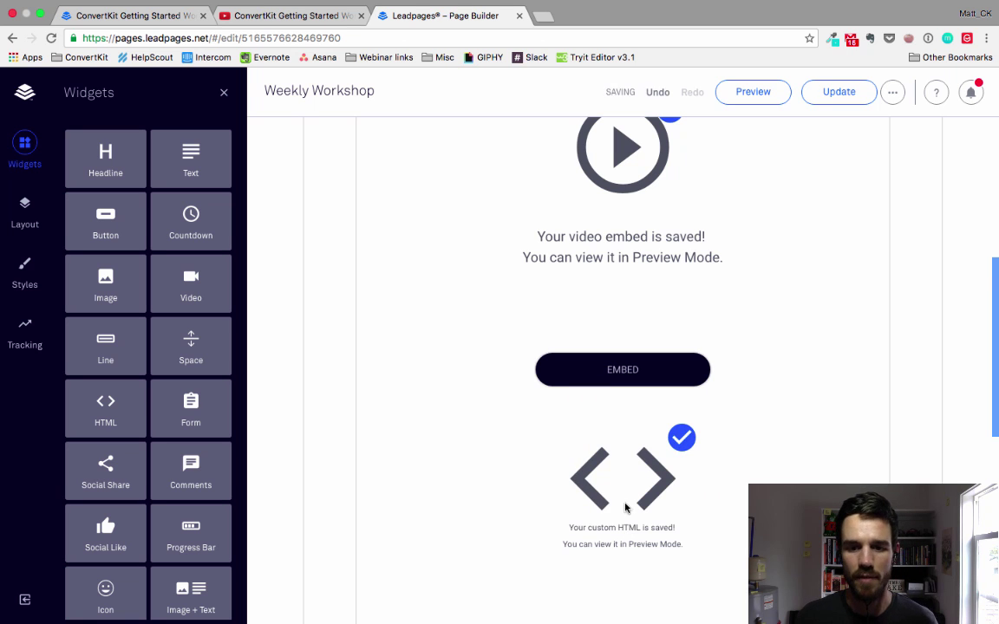
{"action": "scroll", "coordinate": [642, 332], "scroll_direction": "down", "scroll_amount": 2}
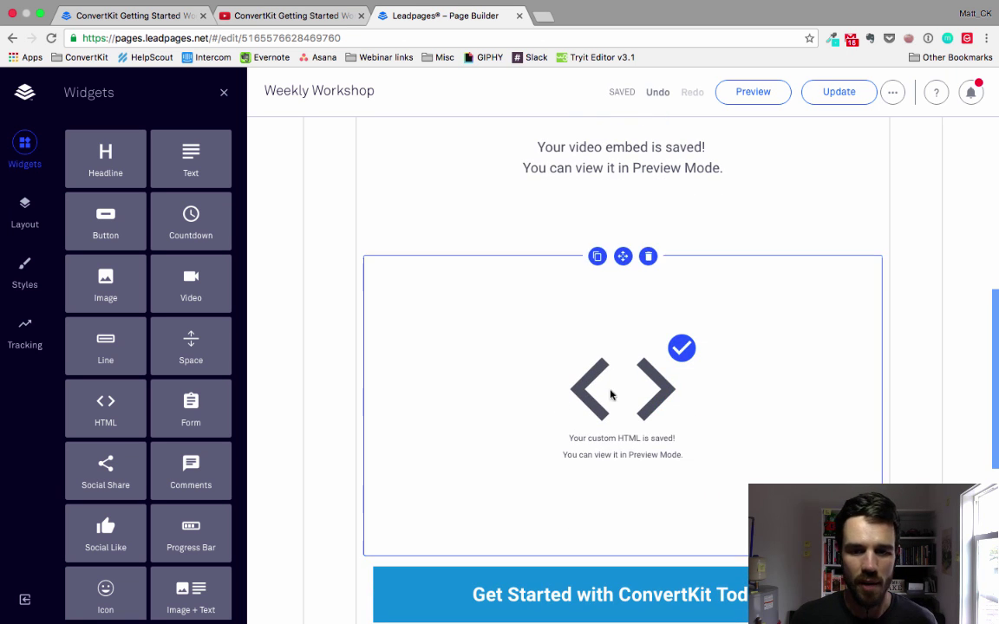
{"action": "scroll", "coordinate": [512, 394], "scroll_direction": "down", "scroll_amount": 4}
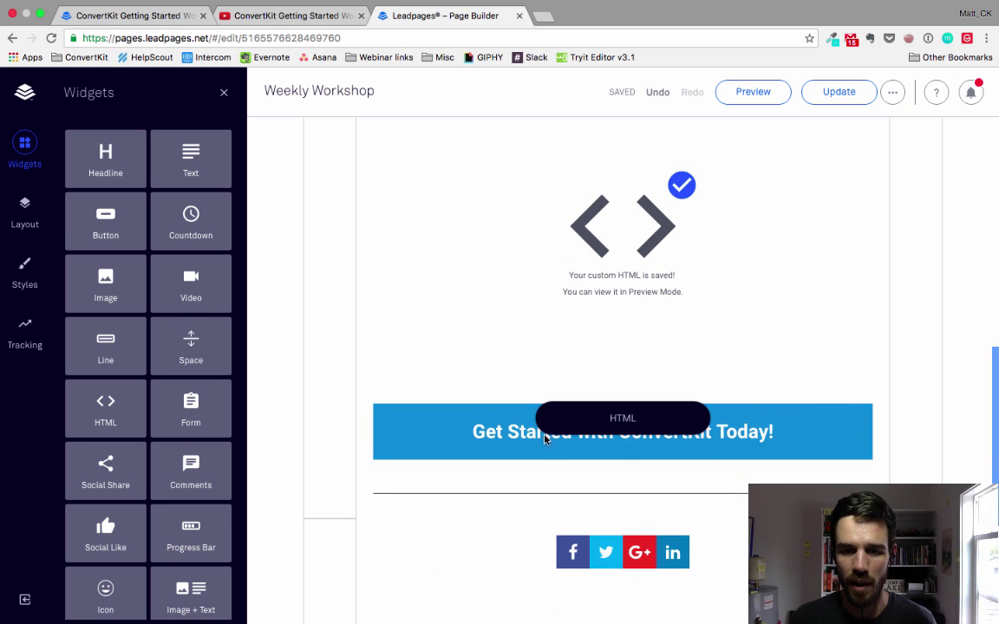
{"action": "left_click", "coordinate": [614, 420]}
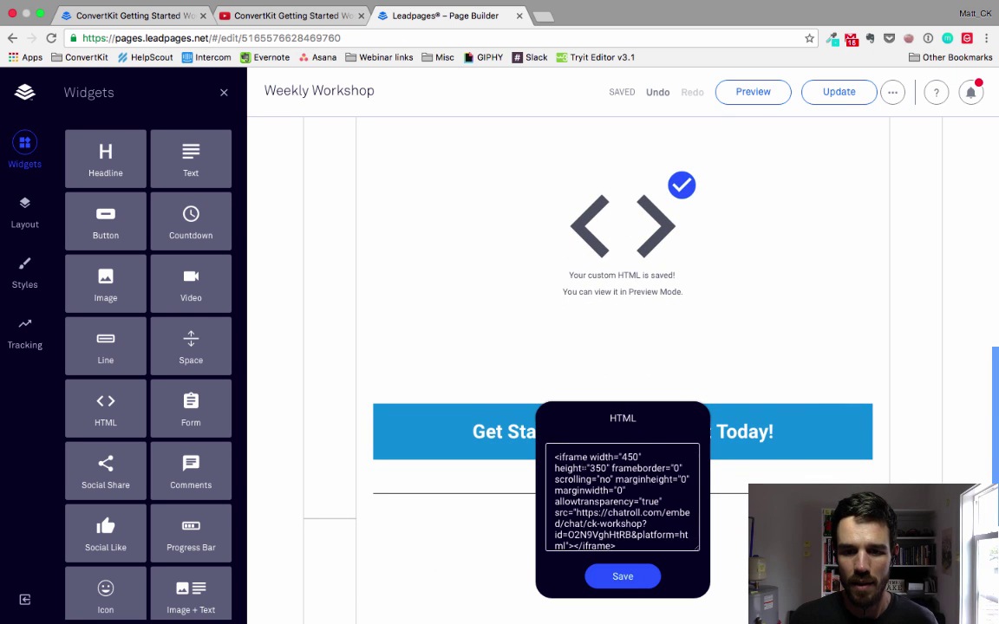
{"action": "scroll", "coordinate": [585, 467], "scroll_direction": "down", "scroll_amount": 5}
{"action": "left_click", "coordinate": [625, 368]}
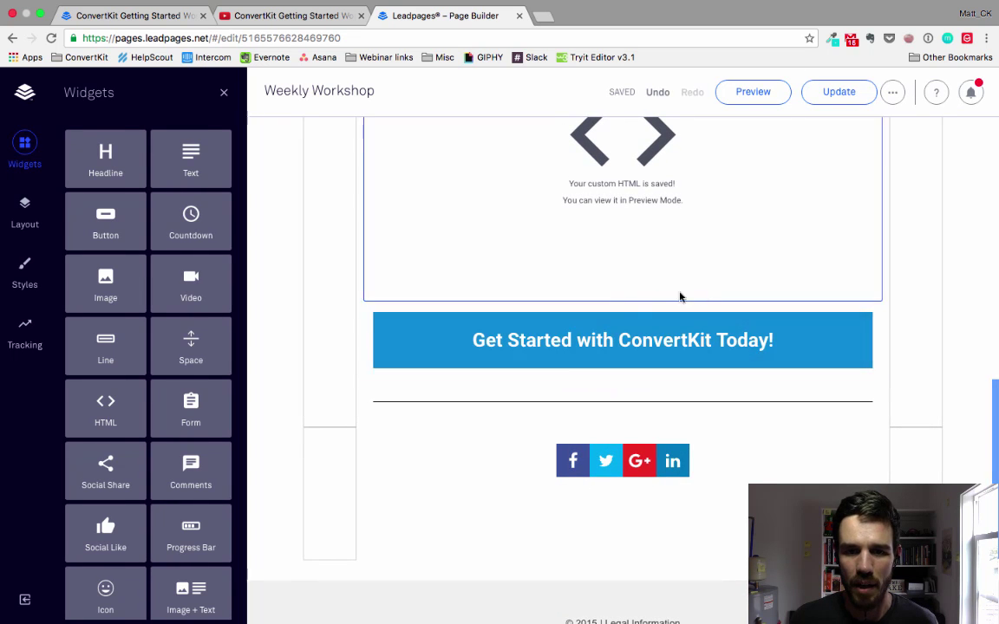
{"action": "left_click", "coordinate": [572, 401]}
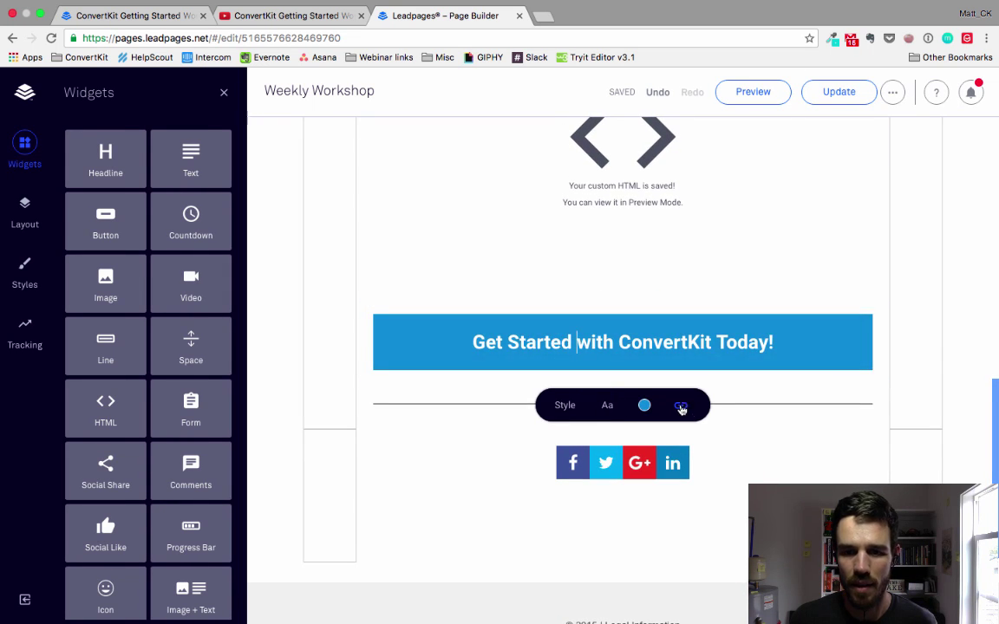
Verify the embed's video ID and publish the updated Weekly Workshop page
{"action": "scroll", "coordinate": [719, 467], "scroll_direction": "up", "scroll_amount": 10}
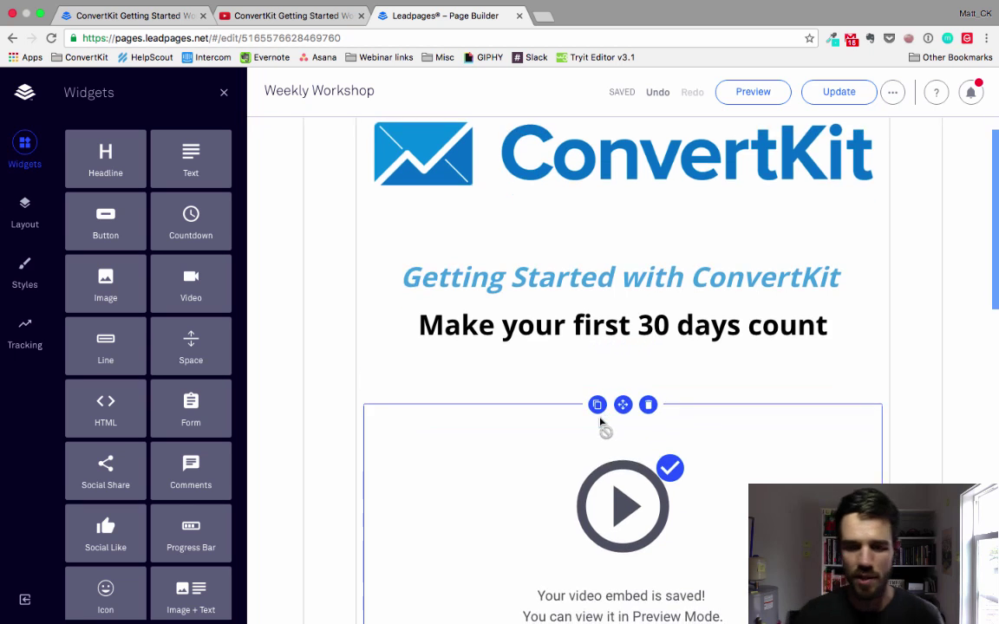
{"action": "scroll", "coordinate": [601, 422], "scroll_direction": "down", "scroll_amount": 2}
{"action": "scroll", "coordinate": [596, 422], "scroll_direction": "down", "scroll_amount": 3}
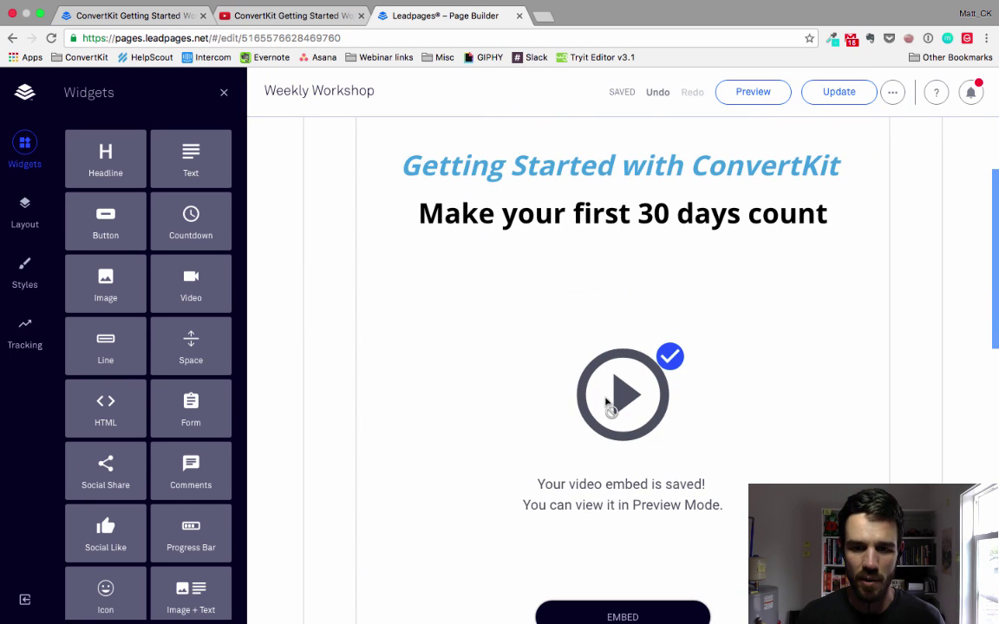
{"action": "scroll", "coordinate": [642, 621], "scroll_direction": "down", "scroll_amount": 4}
{"action": "left_click", "coordinate": [616, 429]}
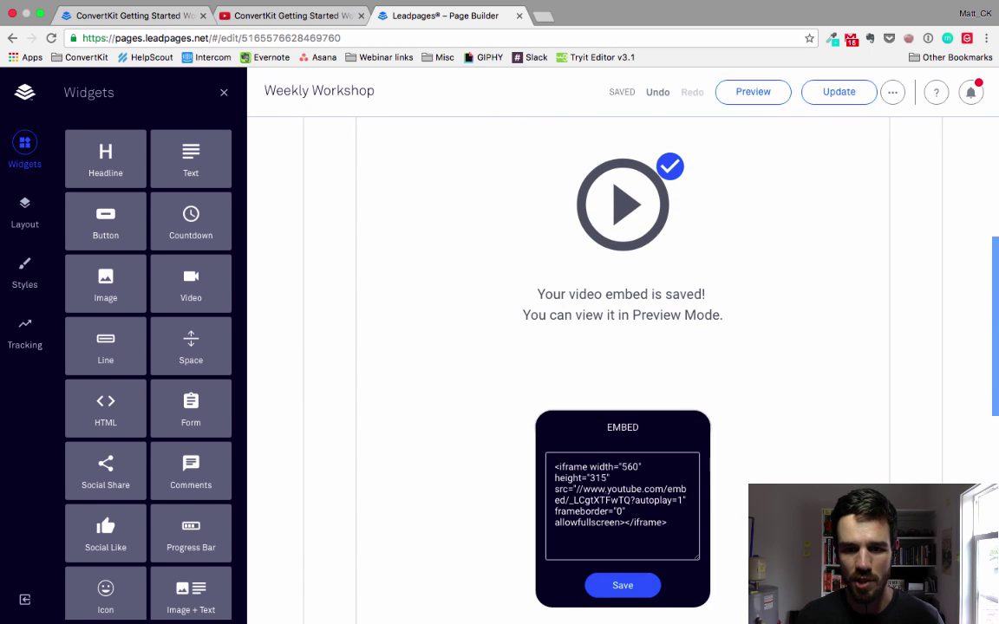
{"action": "left_click_drag", "start_coordinate": [577, 501], "coordinate": [618, 501]}
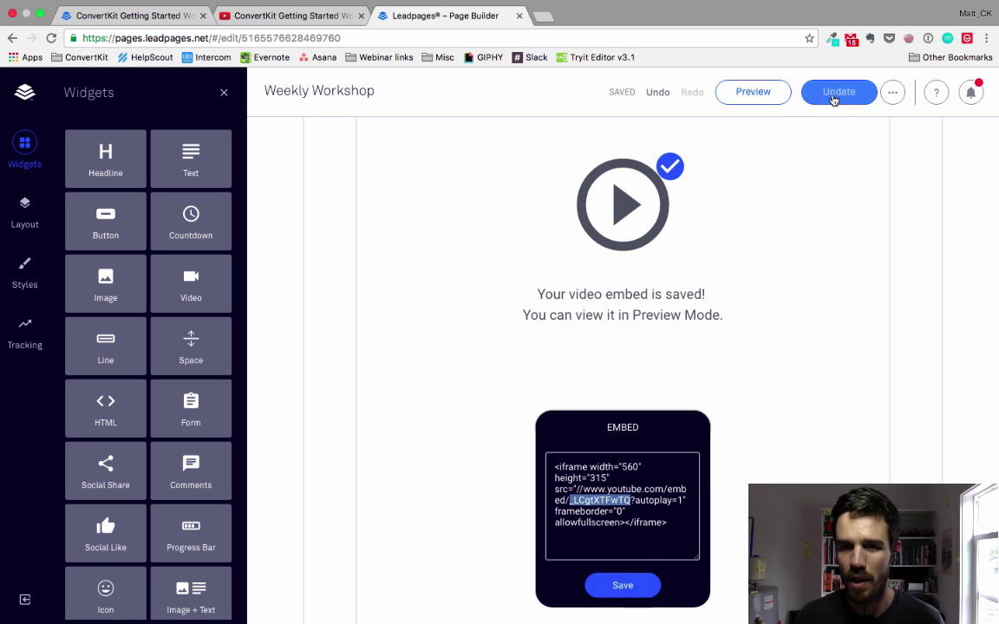
{"action": "left_click", "coordinate": [832, 93]}
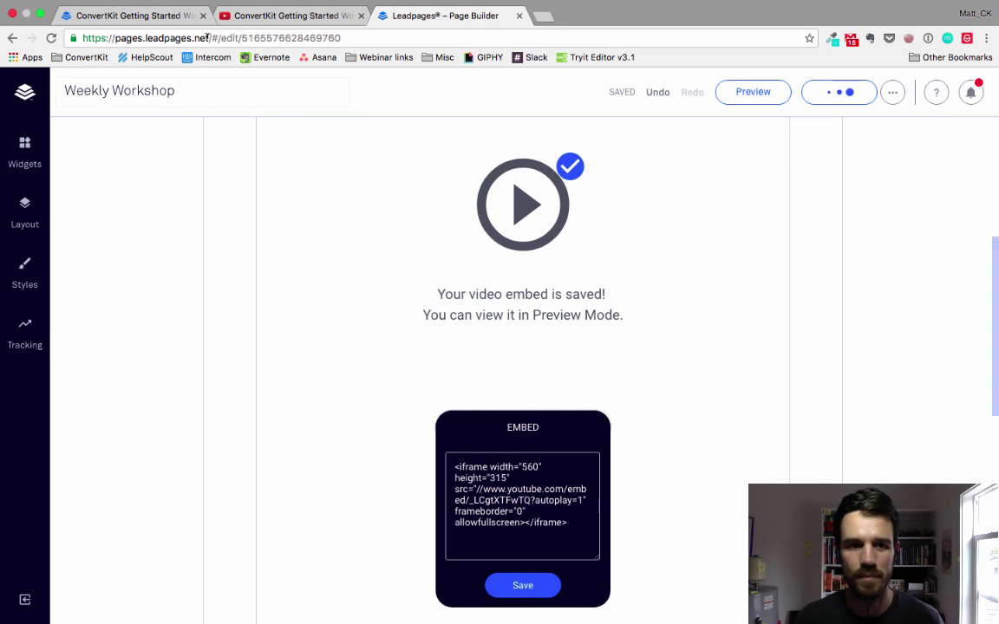
{"action": "left_click", "coordinate": [139, 23]}
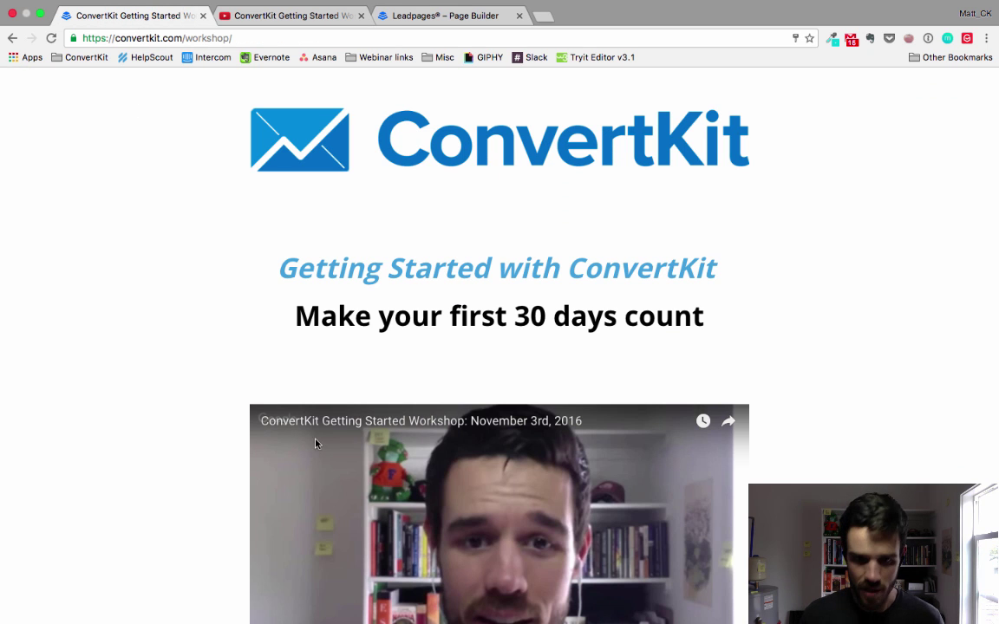
{"action": "scroll", "coordinate": [211, 327], "scroll_direction": "down", "scroll_amount": 4}
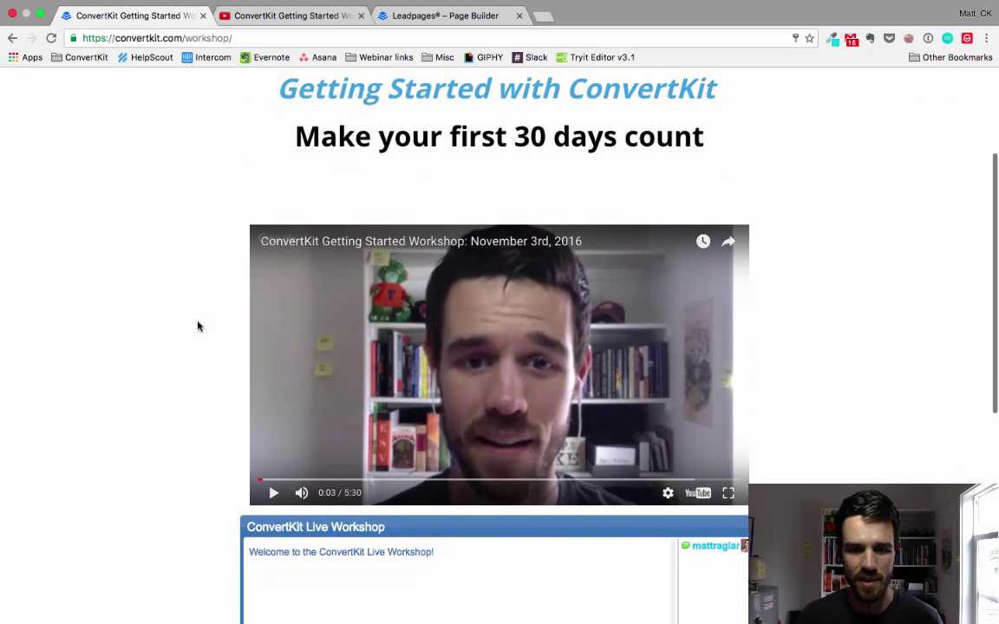
{"action": "scroll", "coordinate": [163, 330], "scroll_direction": "down", "scroll_amount": 3}
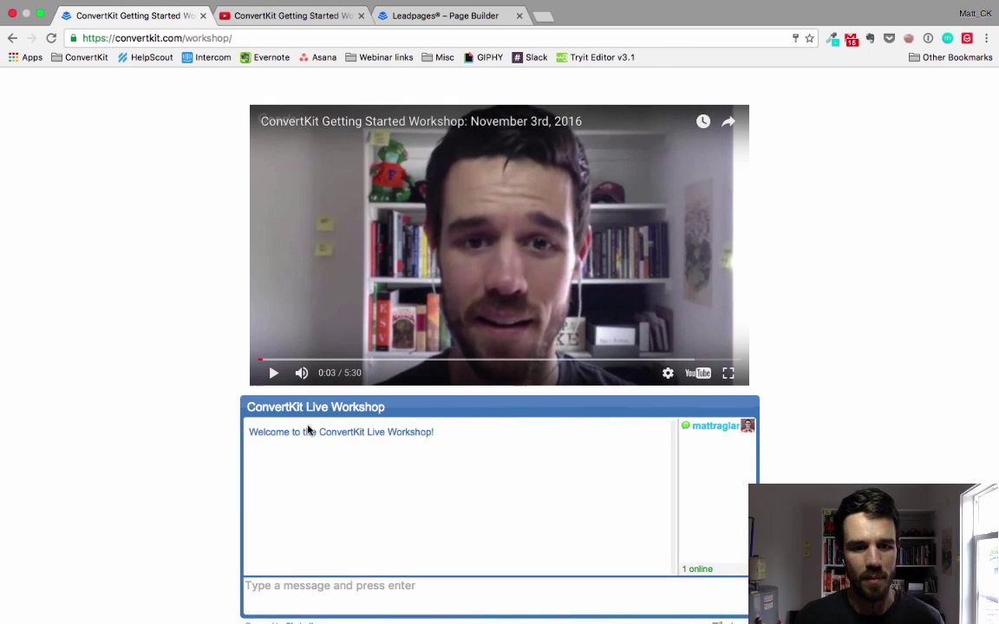
{"action": "scroll", "coordinate": [325, 486], "scroll_direction": "down", "scroll_amount": 5}
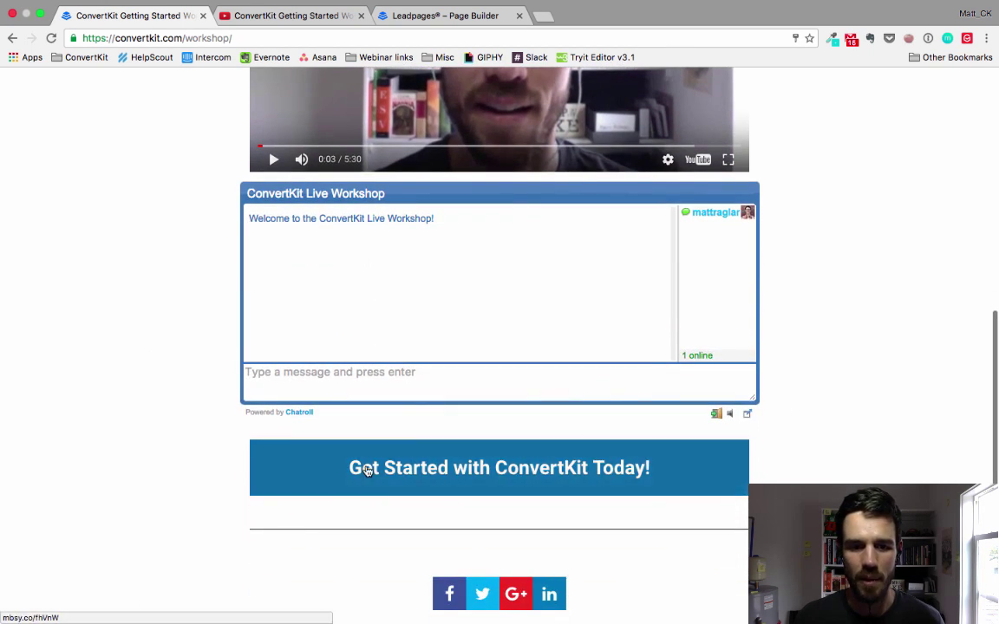
{"action": "scroll", "coordinate": [368, 469], "scroll_direction": "up", "scroll_amount": 10}
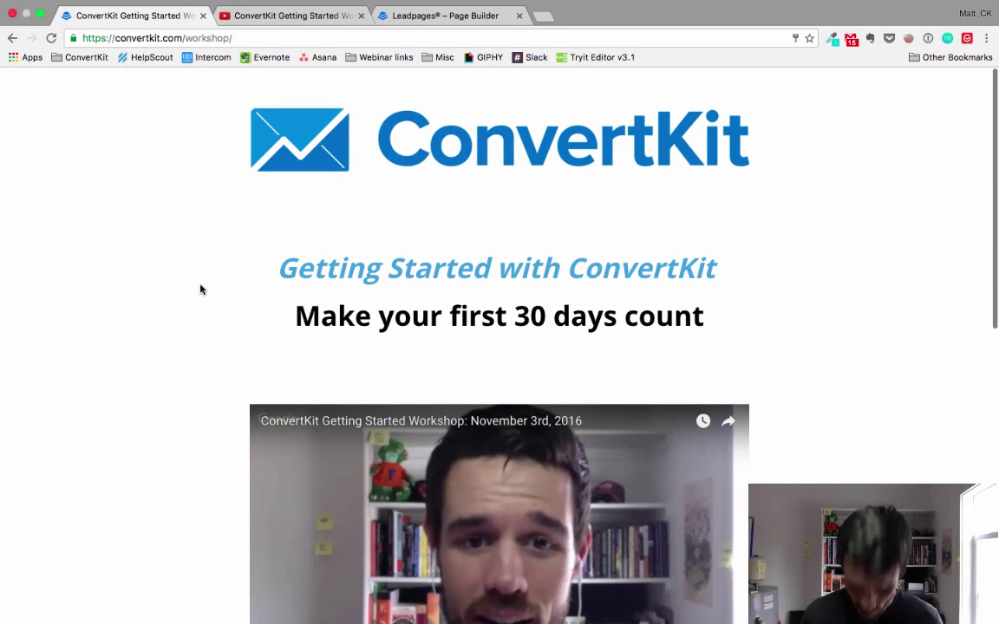
{"action": "key", "text": "super+r"}
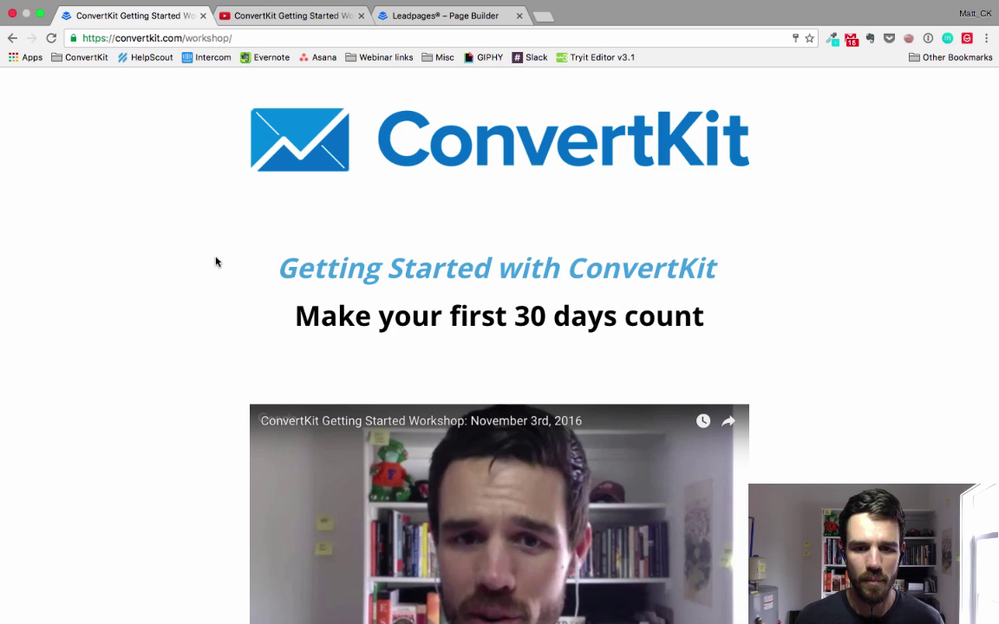
{"action": "scroll", "coordinate": [230, 269], "scroll_direction": "down", "scroll_amount": 5}
{"action": "left_click", "coordinate": [611, 183]}
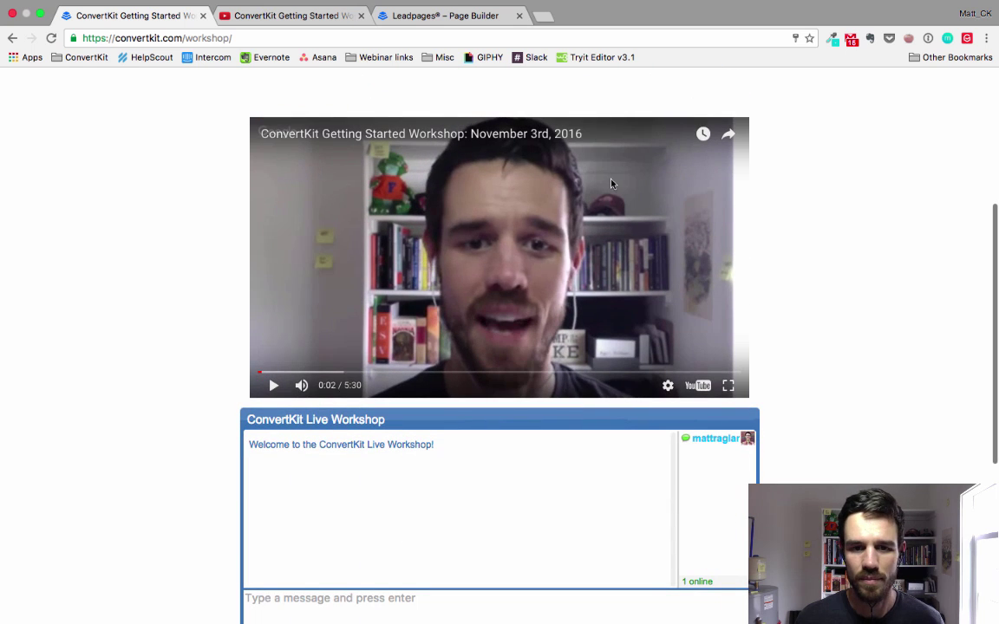
View the published Weekly Workshop page and close the other live streams overlay on its player
{"action": "left_click", "coordinate": [445, 16]}
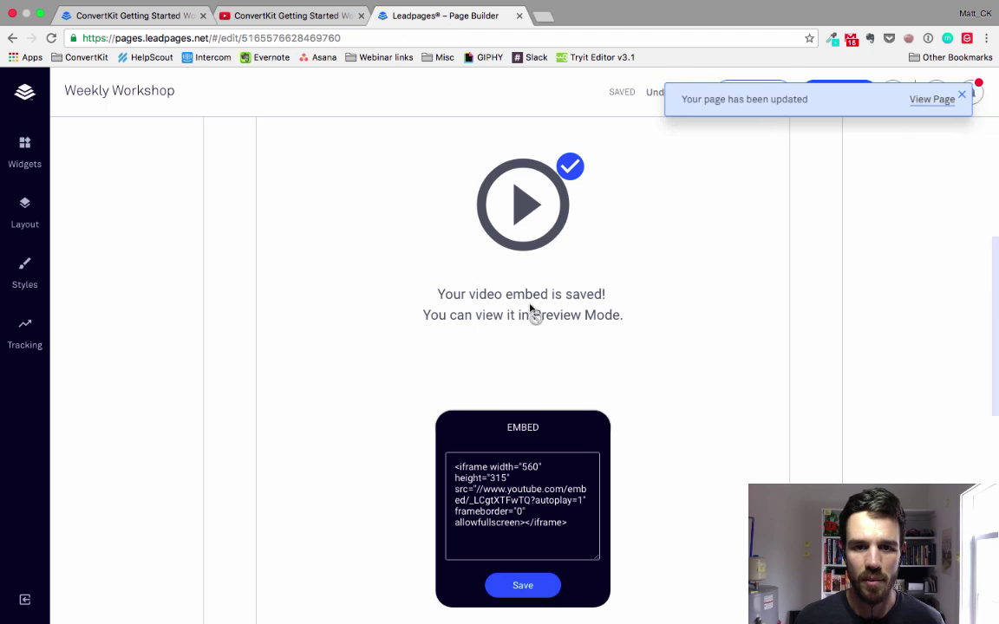
{"action": "left_click", "coordinate": [943, 101]}
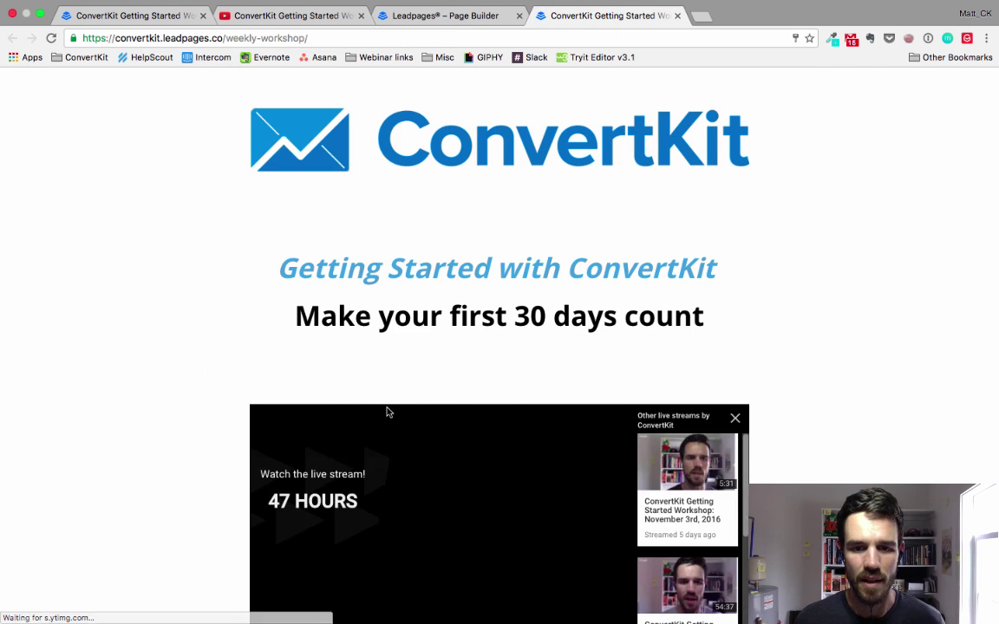
{"action": "scroll", "coordinate": [575, 437], "scroll_direction": "down", "scroll_amount": 3}
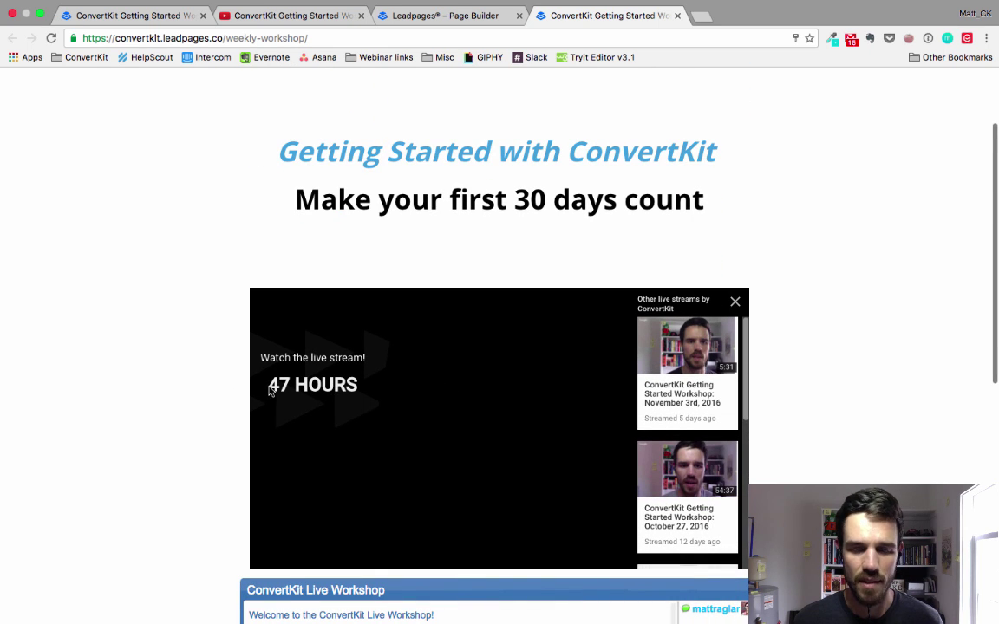
{"action": "left_click", "coordinate": [734, 301]}
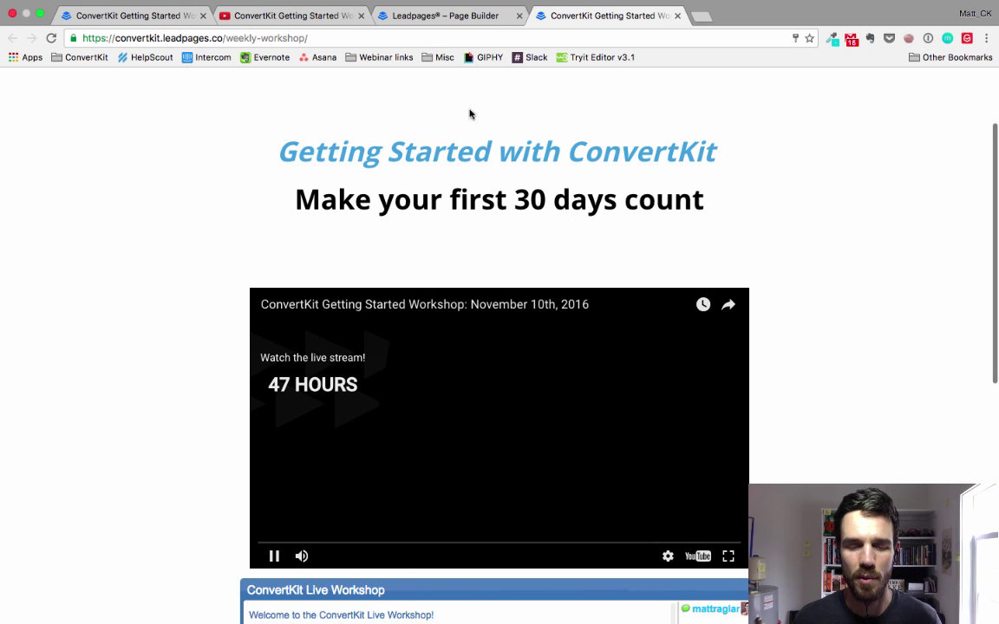
Return from the YouTube event page to Creator Studio's list of 40 upcoming Live Events
{"action": "left_click", "coordinate": [310, 15]}
{"action": "scroll", "coordinate": [373, 451], "scroll_direction": "up", "scroll_amount": 5}
{"action": "scroll", "coordinate": [340, 447], "scroll_direction": "down", "scroll_amount": 3}
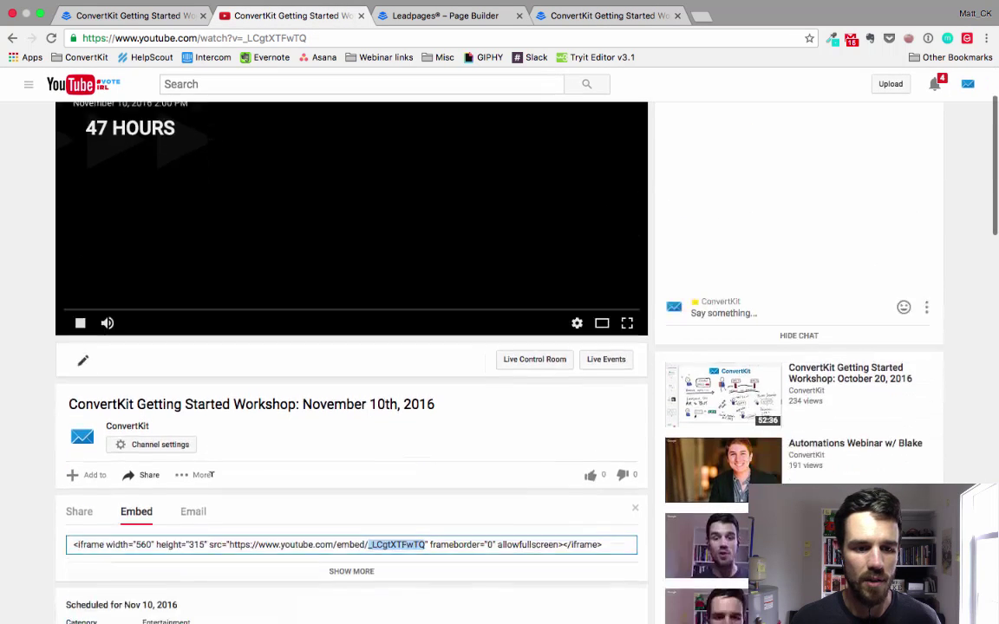
{"action": "scroll", "coordinate": [178, 476], "scroll_direction": "up", "scroll_amount": 3}
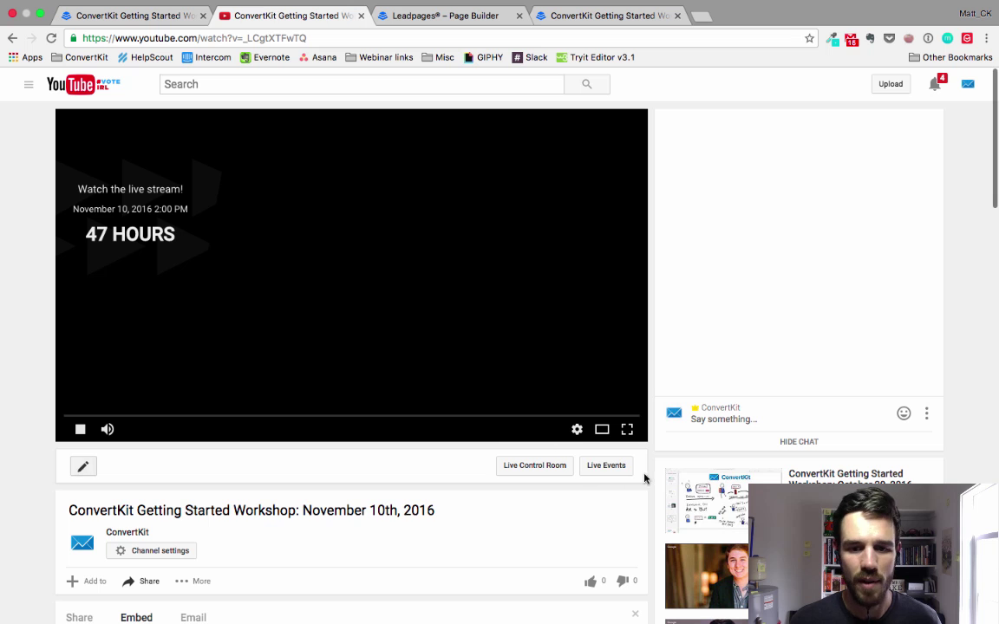
{"action": "left_click", "coordinate": [968, 84]}
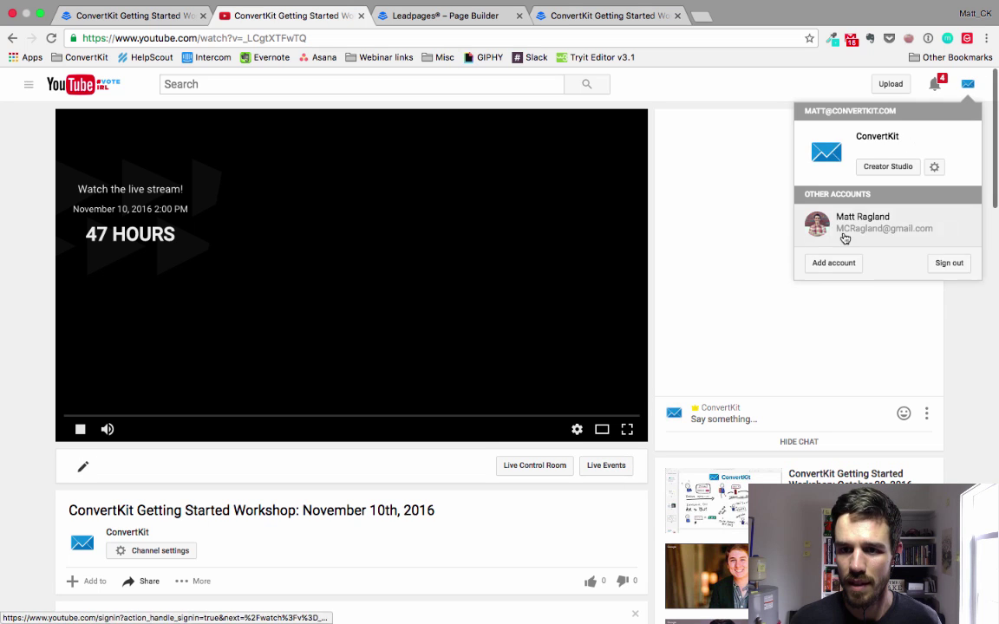
{"action": "left_click", "coordinate": [889, 175]}
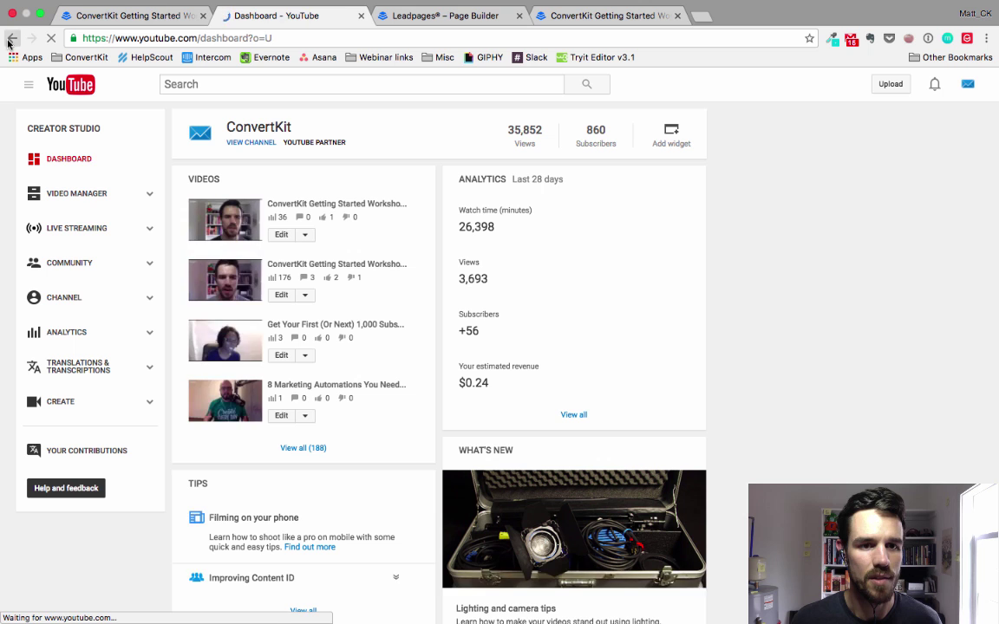
{"action": "left_click", "coordinate": [11, 39]}
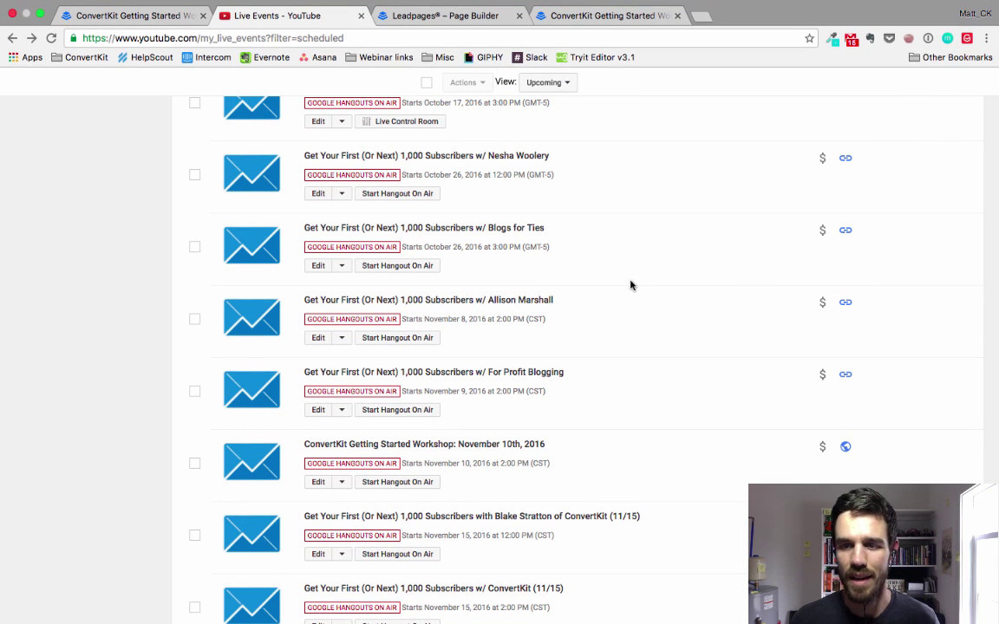
{"action": "scroll", "coordinate": [621, 210], "scroll_direction": "up", "scroll_amount": 15}
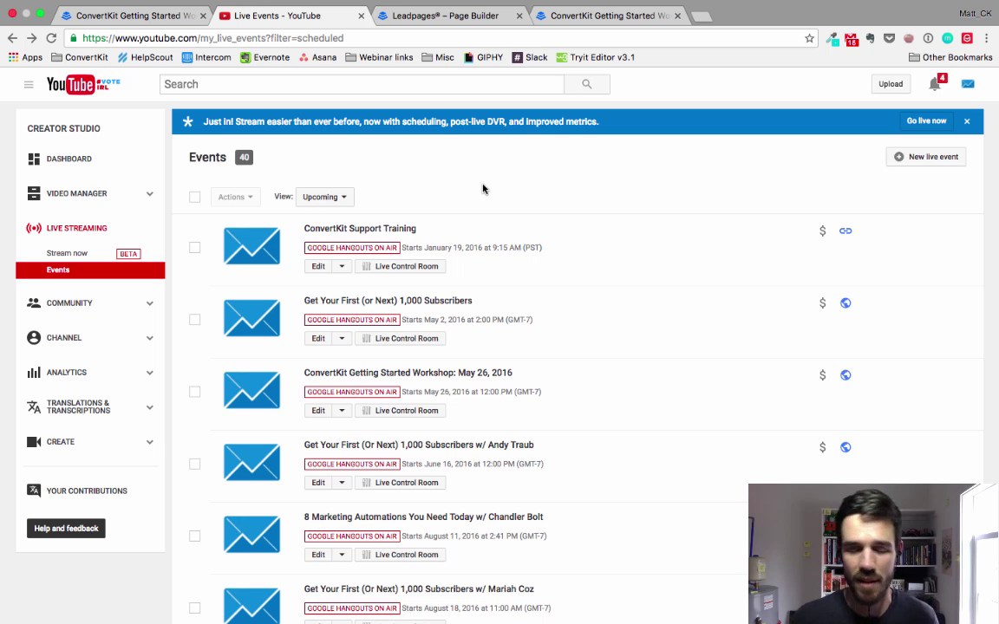
Dismiss the page-updated notice in the Leadpages editor and glance at the YouTube events list
{"action": "left_click", "coordinate": [446, 17]}
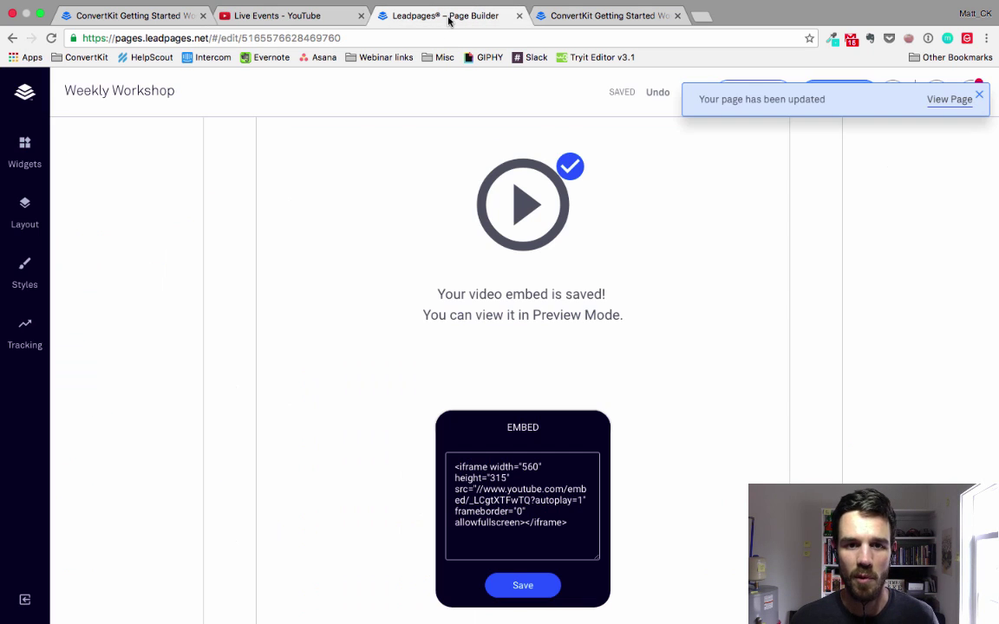
{"action": "left_click", "coordinate": [983, 96]}
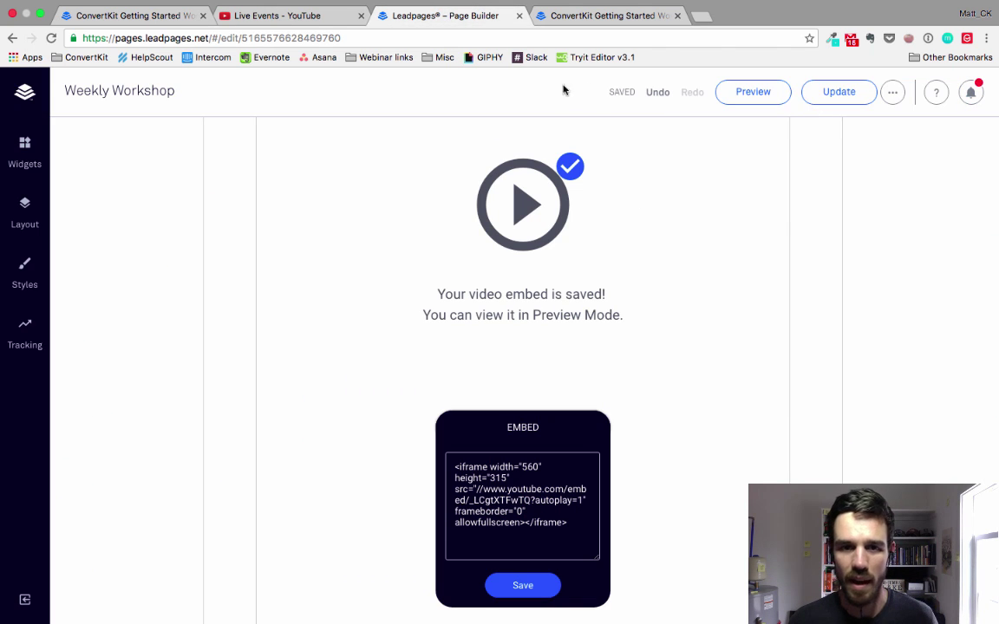
{"action": "left_click", "coordinate": [292, 19]}
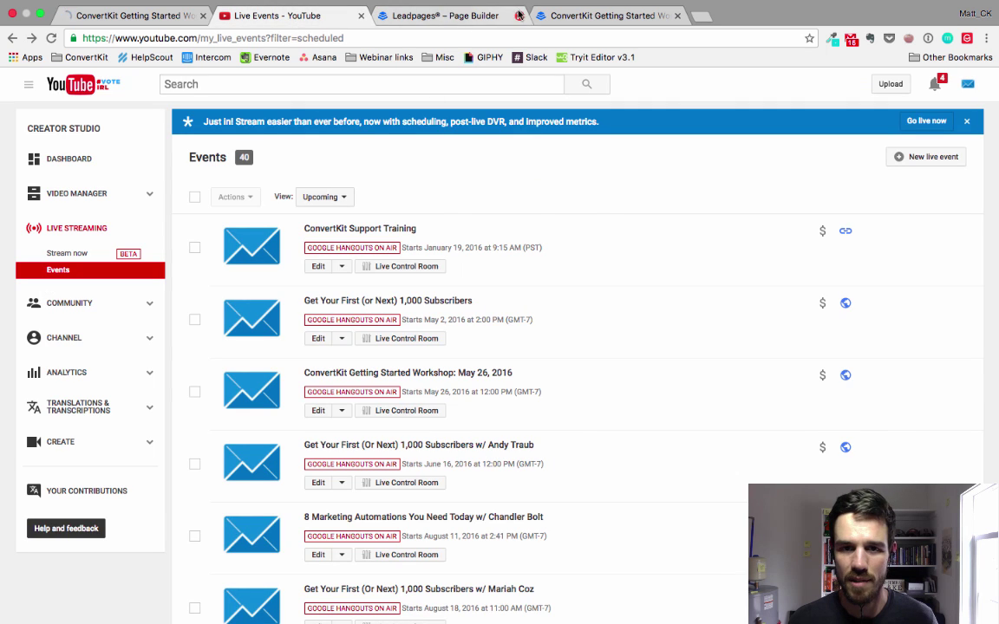
Scroll through the published Weekly Workshop page to recheck the live embed
{"action": "left_click", "coordinate": [573, 16]}
{"action": "scroll", "coordinate": [279, 269], "scroll_direction": "down", "scroll_amount": 1}
{"action": "scroll", "coordinate": [347, 260], "scroll_direction": "down", "scroll_amount": 1}
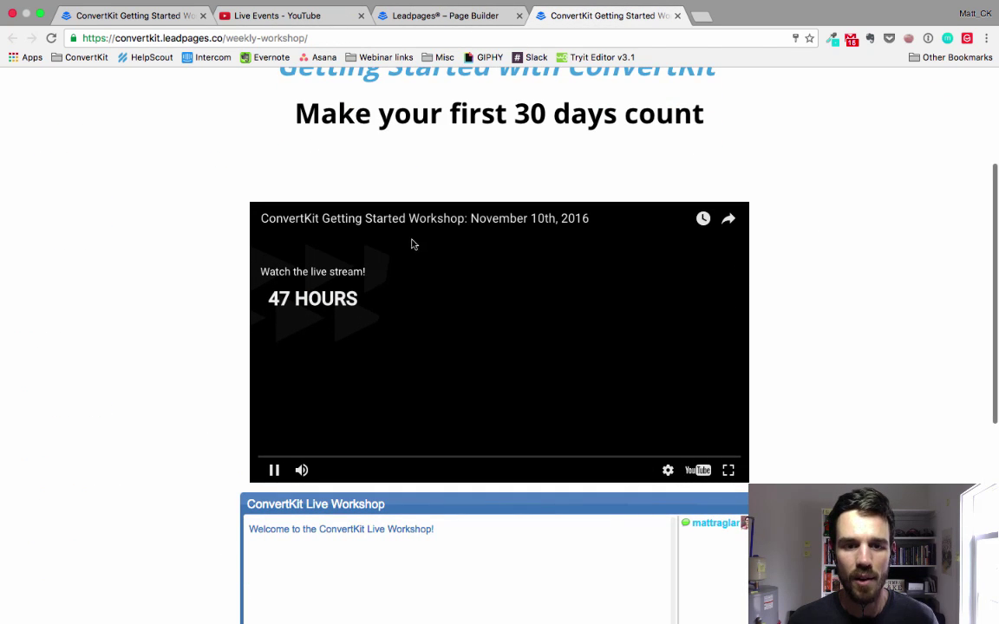
{"action": "scroll", "coordinate": [350, 331], "scroll_direction": "down", "scroll_amount": 2}
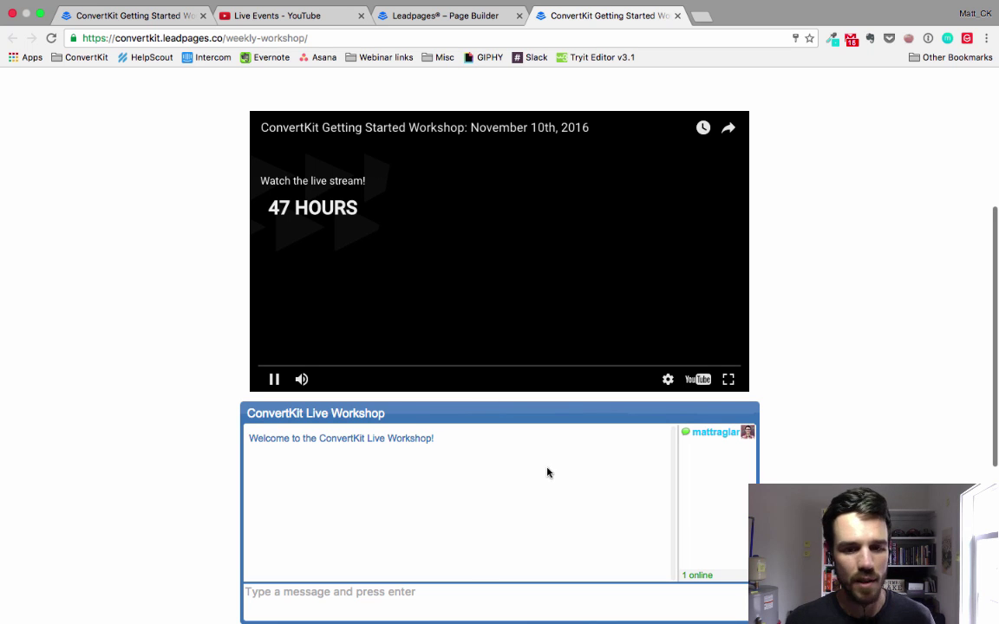
{"action": "scroll", "coordinate": [379, 152], "scroll_direction": "up", "scroll_amount": 3}
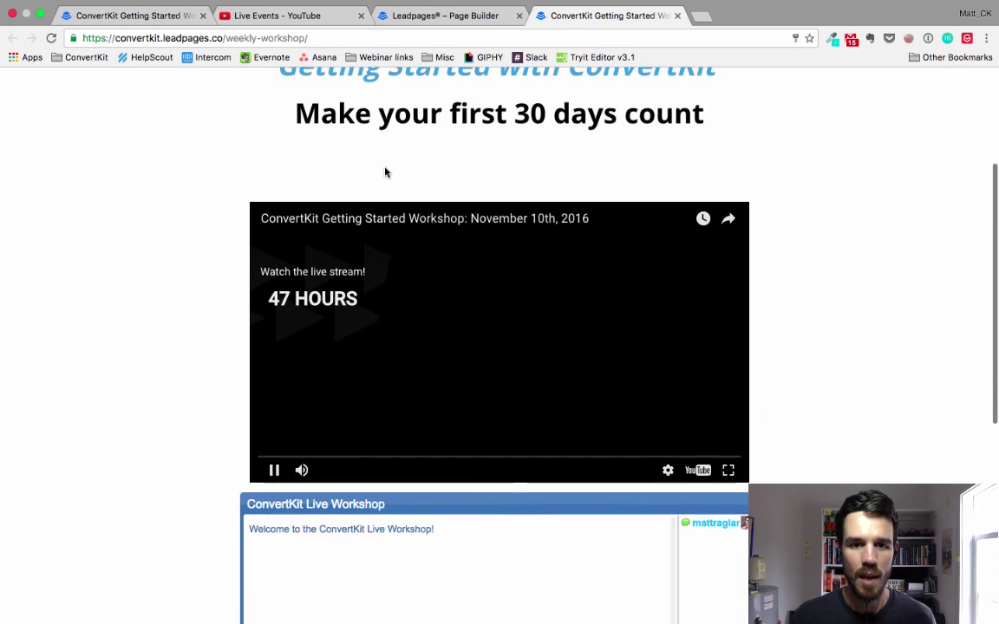
{"action": "scroll", "coordinate": [371, 168], "scroll_direction": "up", "scroll_amount": 1}
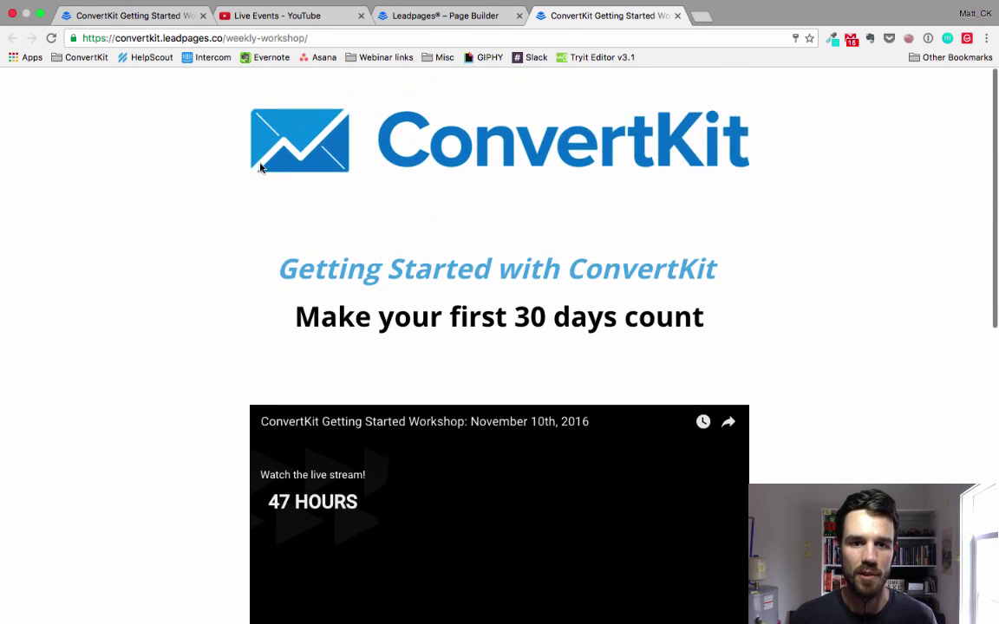
Recheck the YouTube live events list, then return to the Weekly Workshop page editor
{"action": "left_click", "coordinate": [308, 15]}
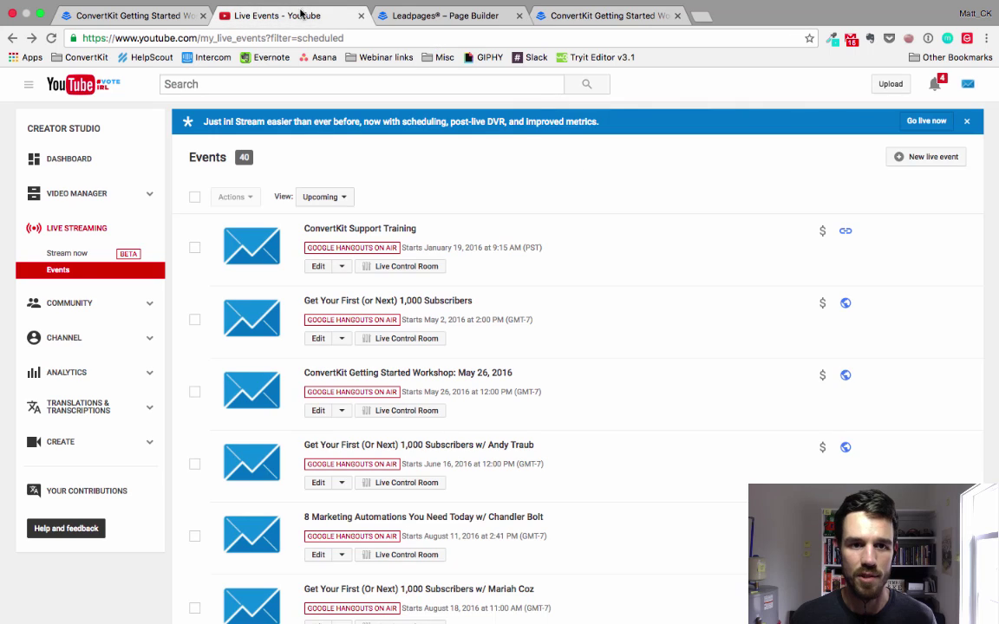
{"action": "left_click", "coordinate": [417, 19]}
{"action": "scroll", "coordinate": [562, 223], "scroll_direction": "up", "scroll_amount": 5}
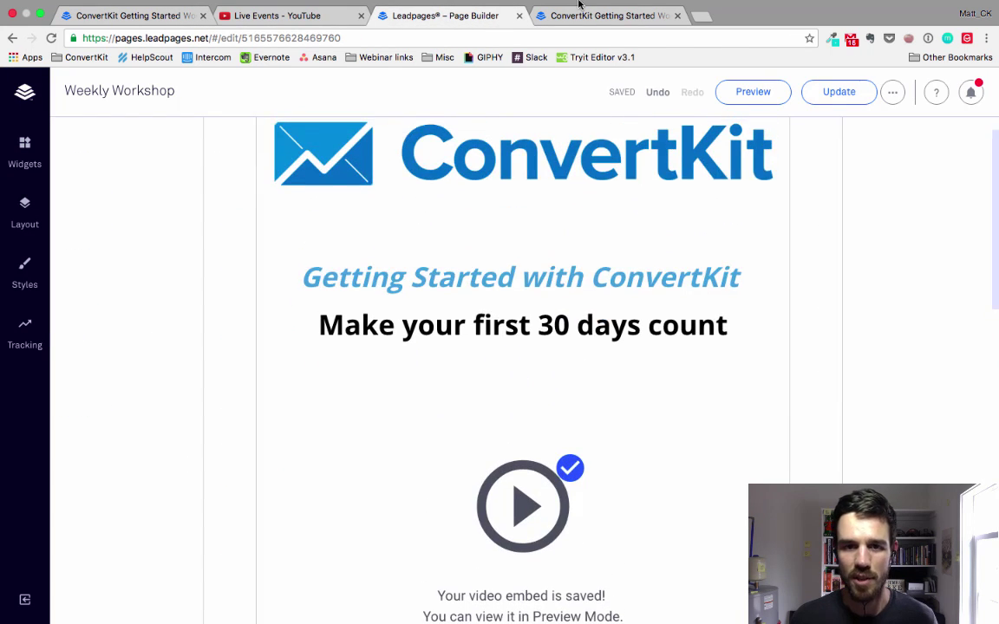